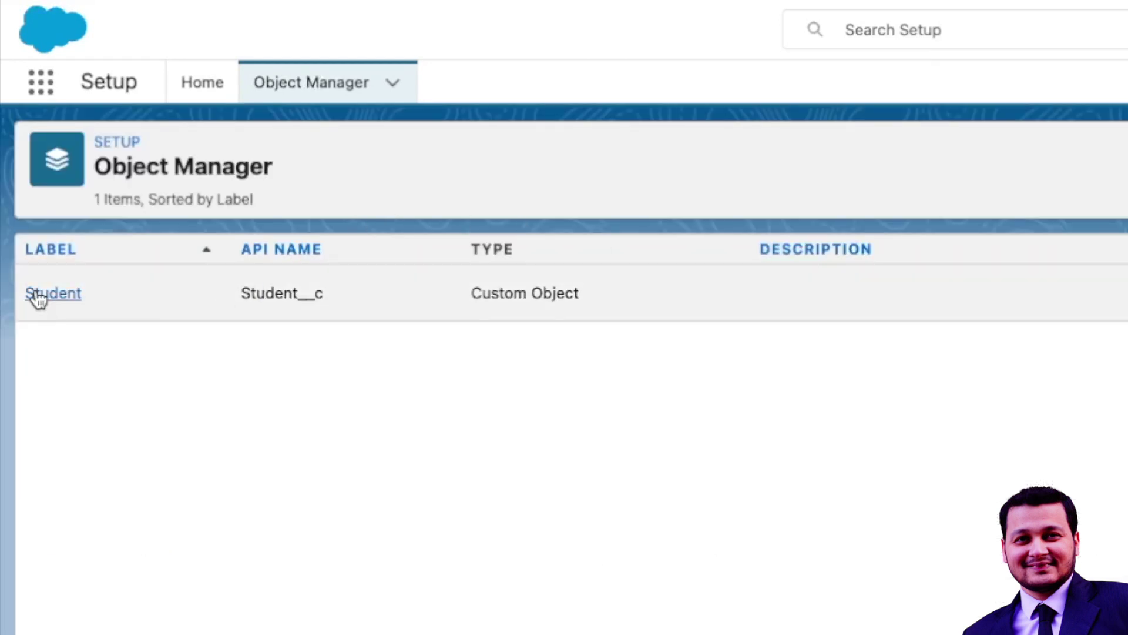
Open the Student object's Fields & Relationships and begin a new custom field
click(35, 294)
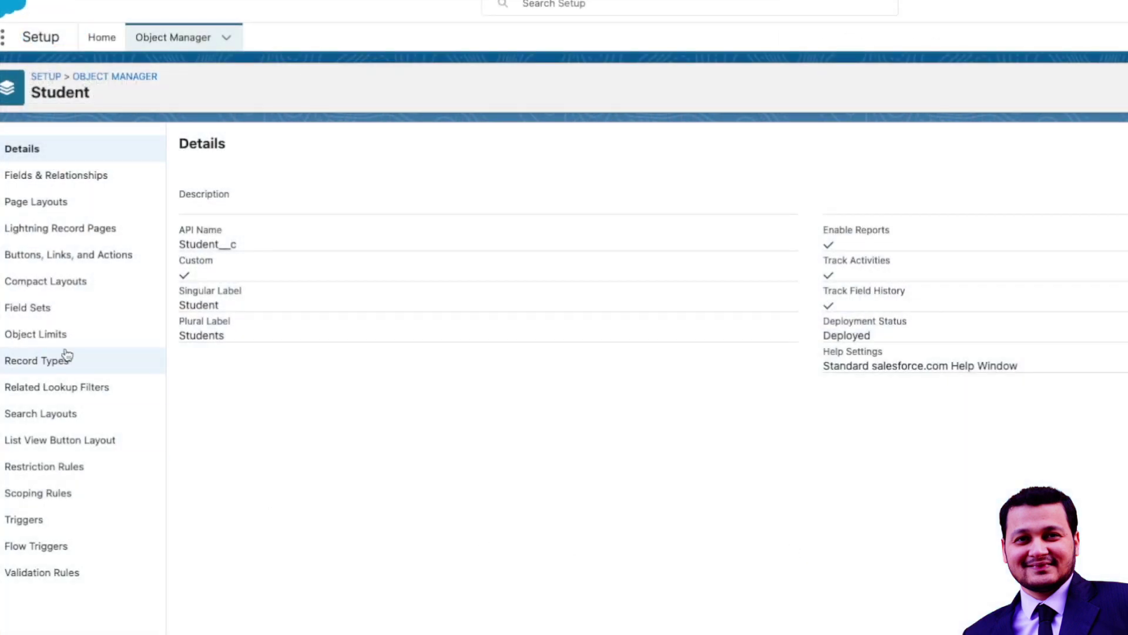
click(85, 187)
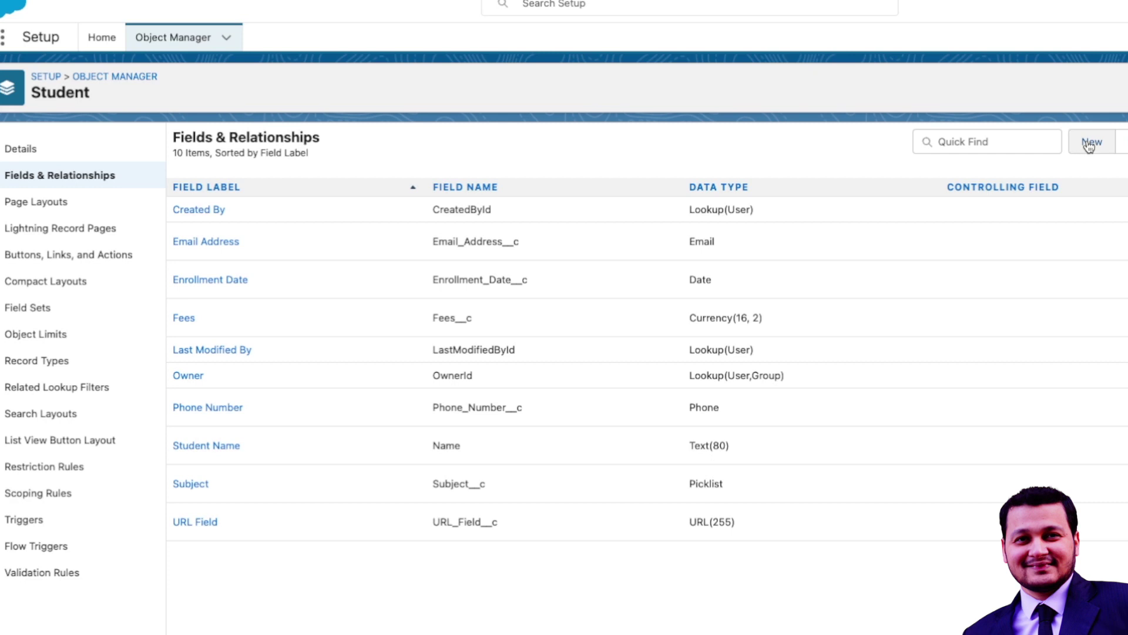
click(1090, 144)
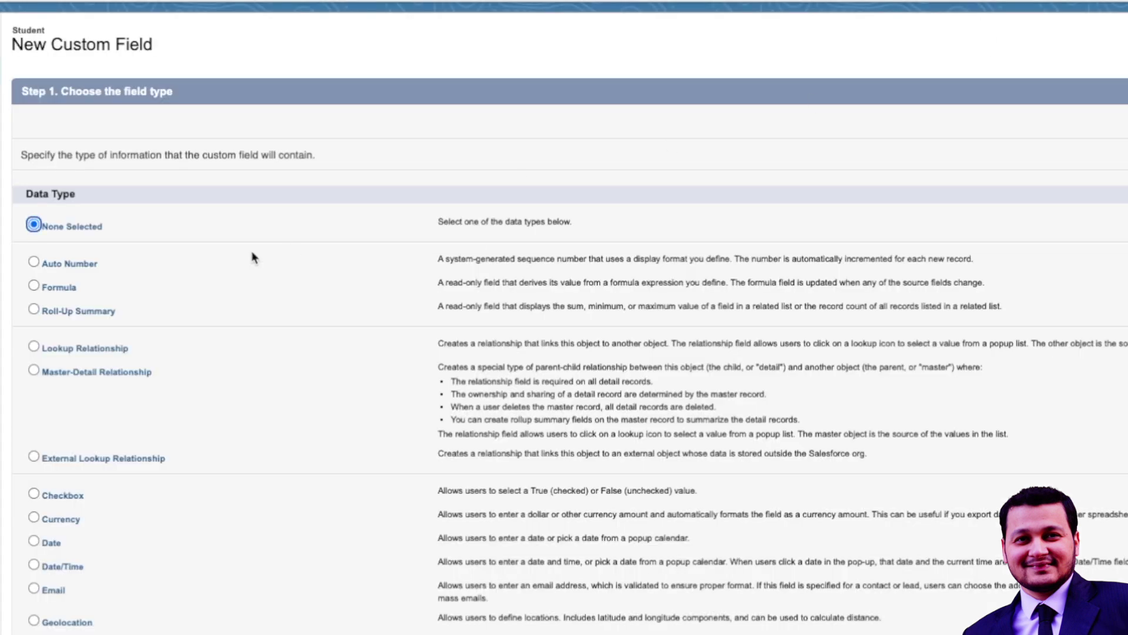
Choose Roll-Up Summary as the new Student field's data type and advance to field details
scroll(253, 258, down, 2)
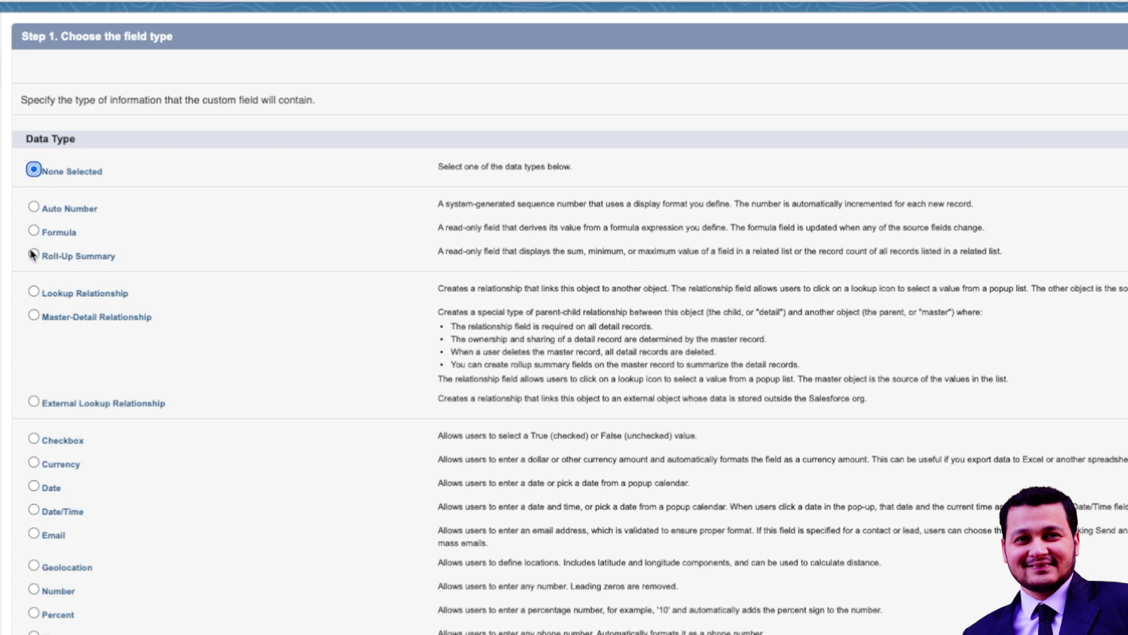
click(86, 256)
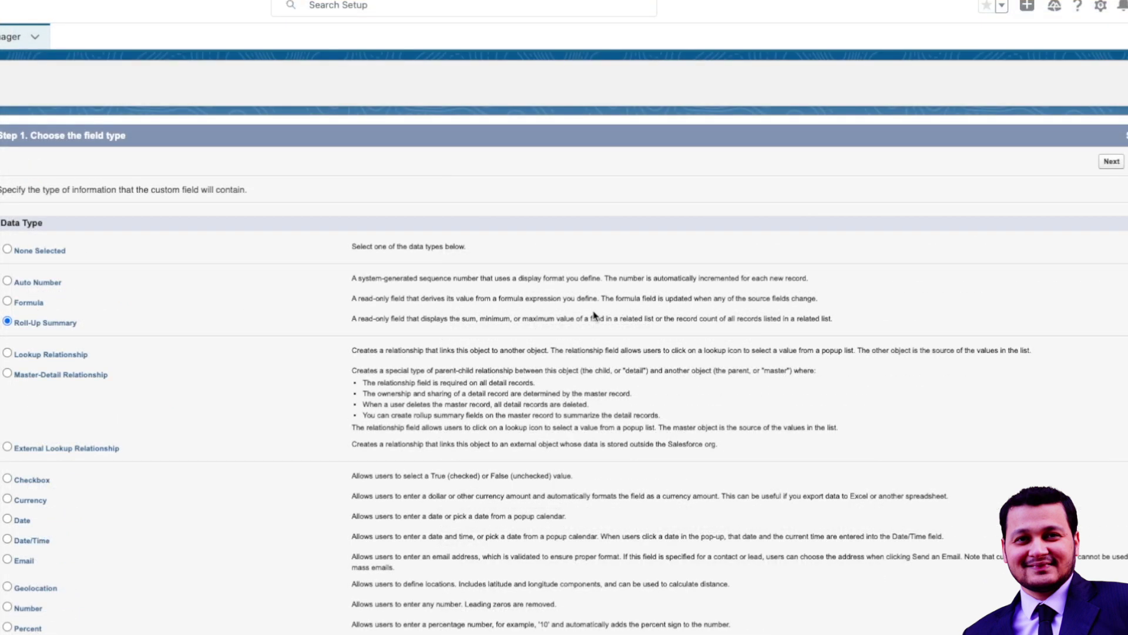
click(1113, 167)
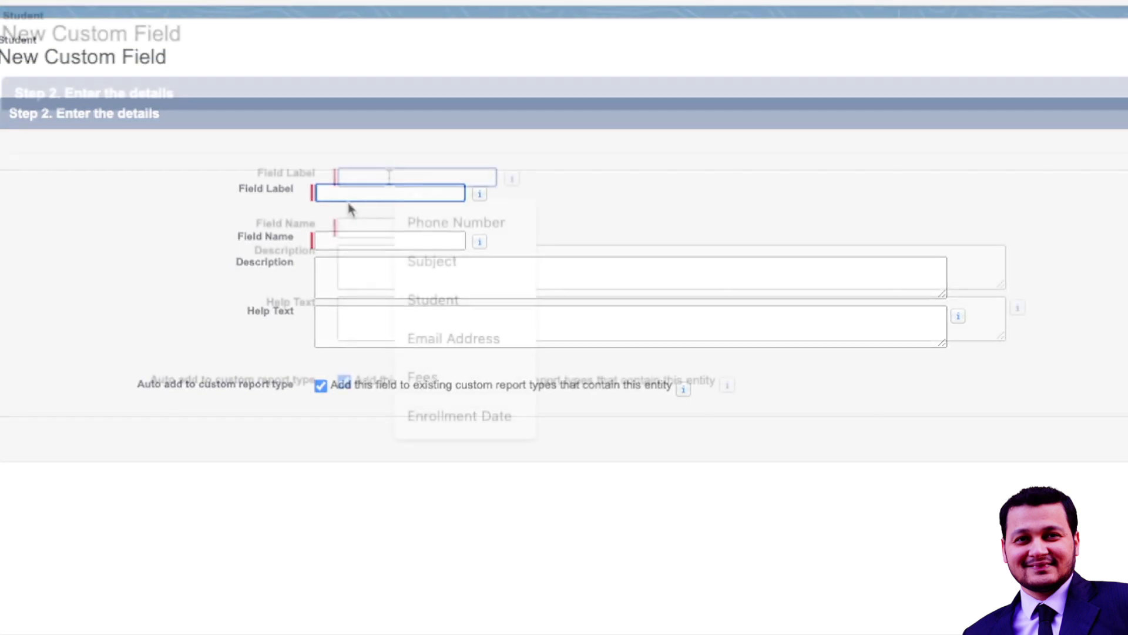
Label the field 'Roll Up Summary' so its name auto-fills as Roll_Up_Summary, then continue
text(Roll UP SU)
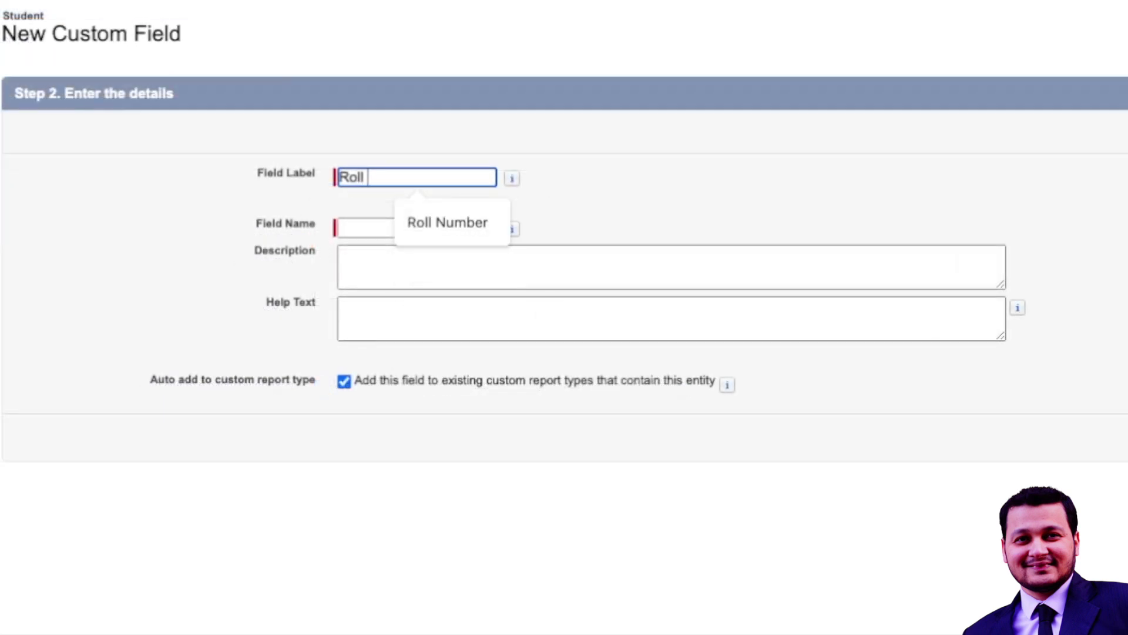
key(BackSpace)
key(BackSpace)
key(BackSpace)
key(BackSpace)
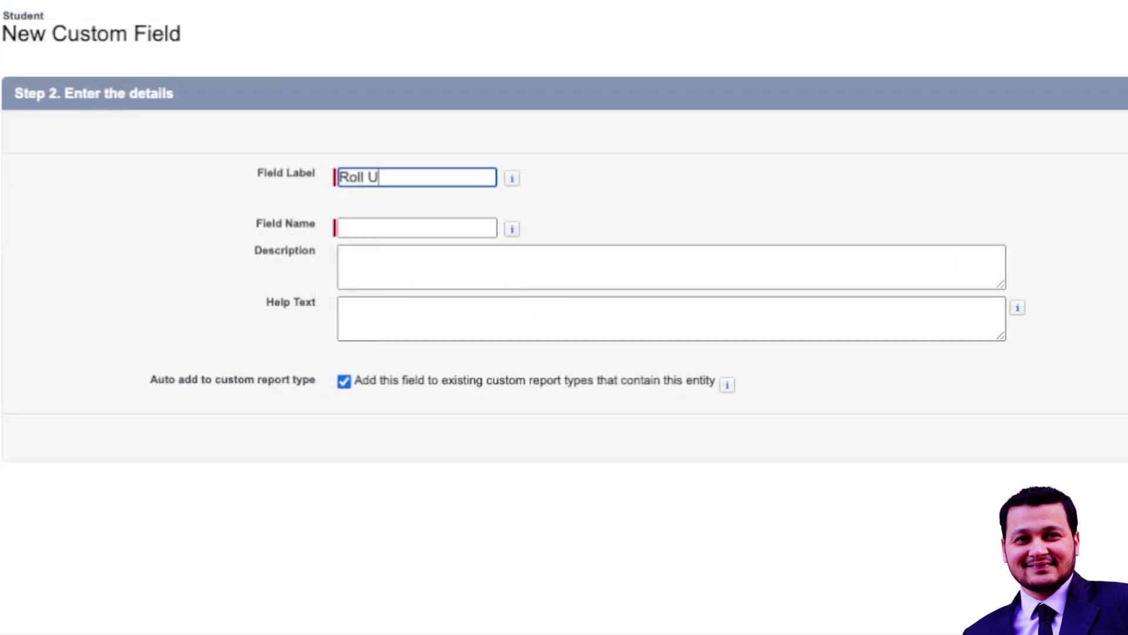
text(p Summary)
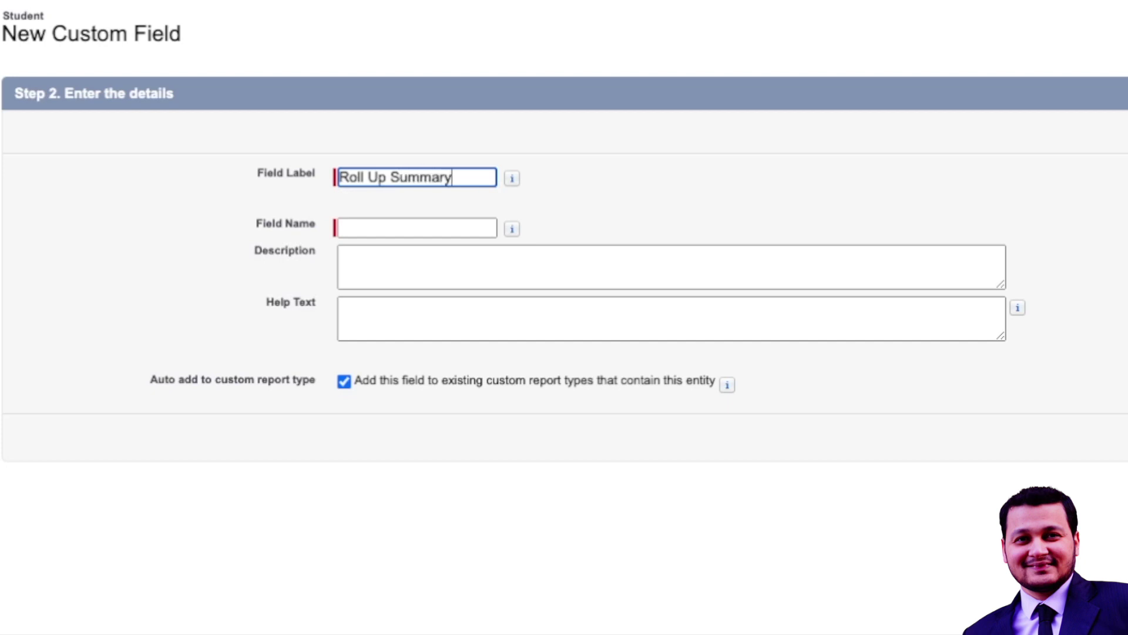
click(512, 178)
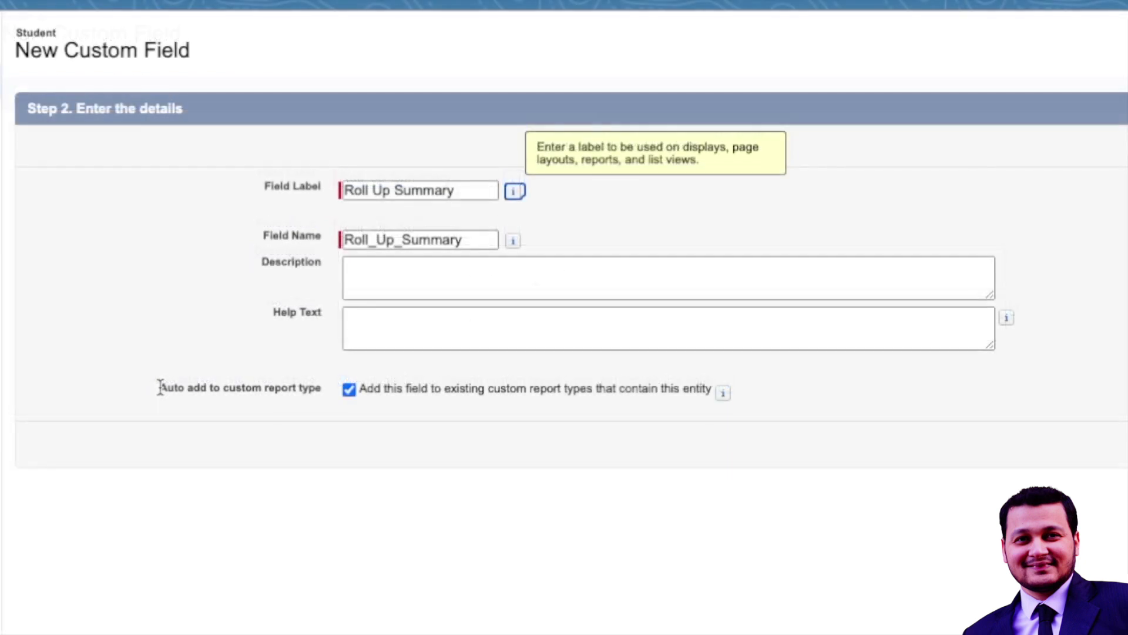
drag(159, 388, 751, 398)
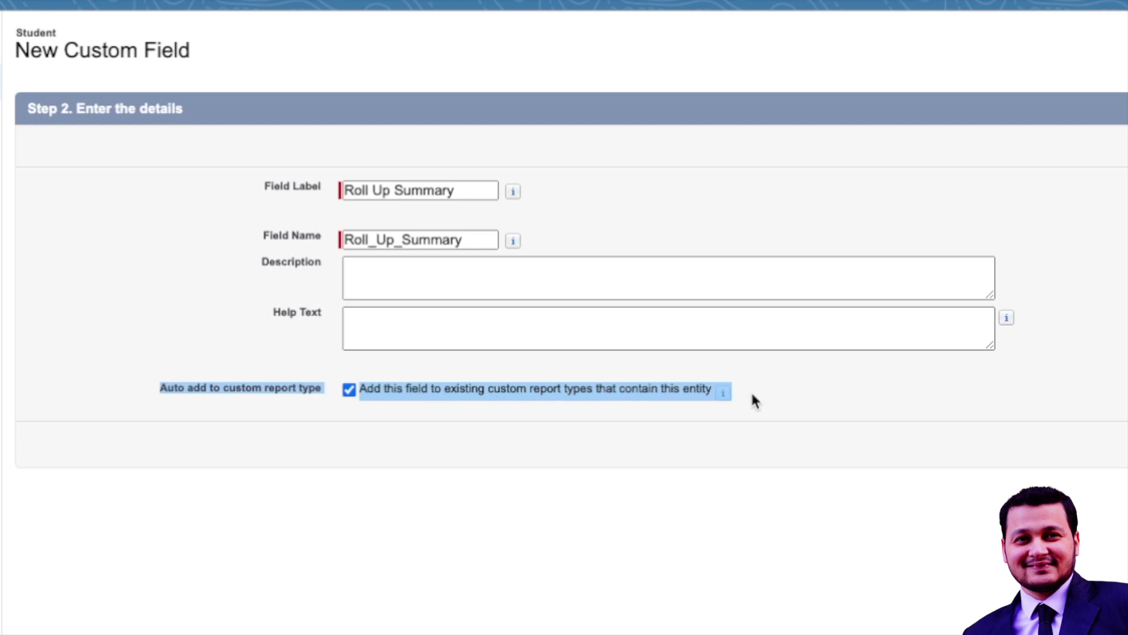
click(749, 395)
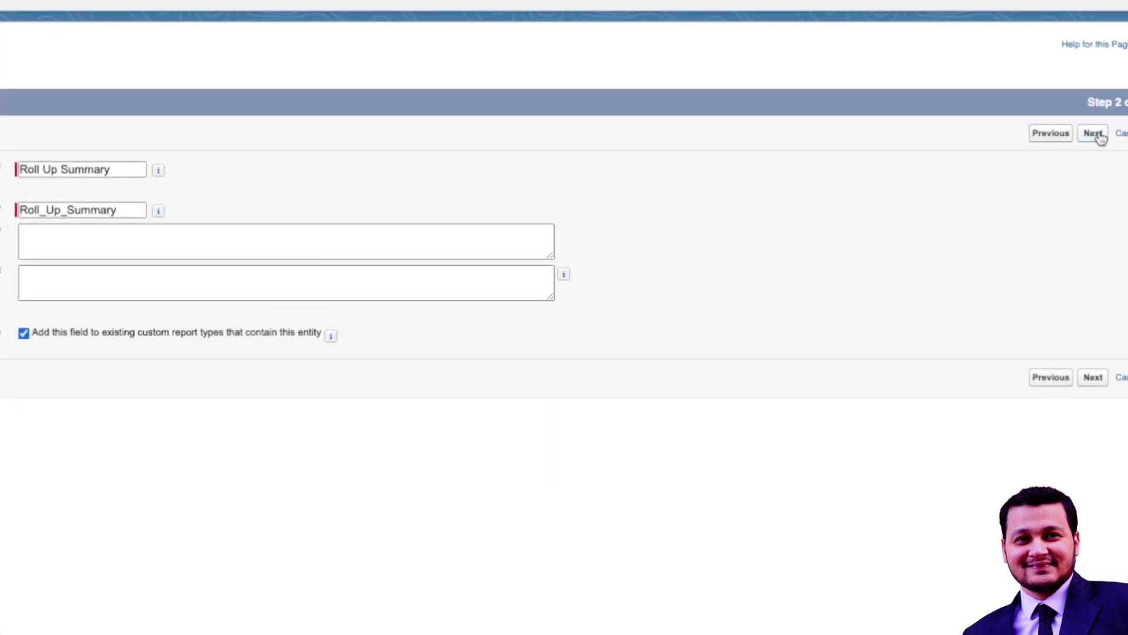
click(1097, 135)
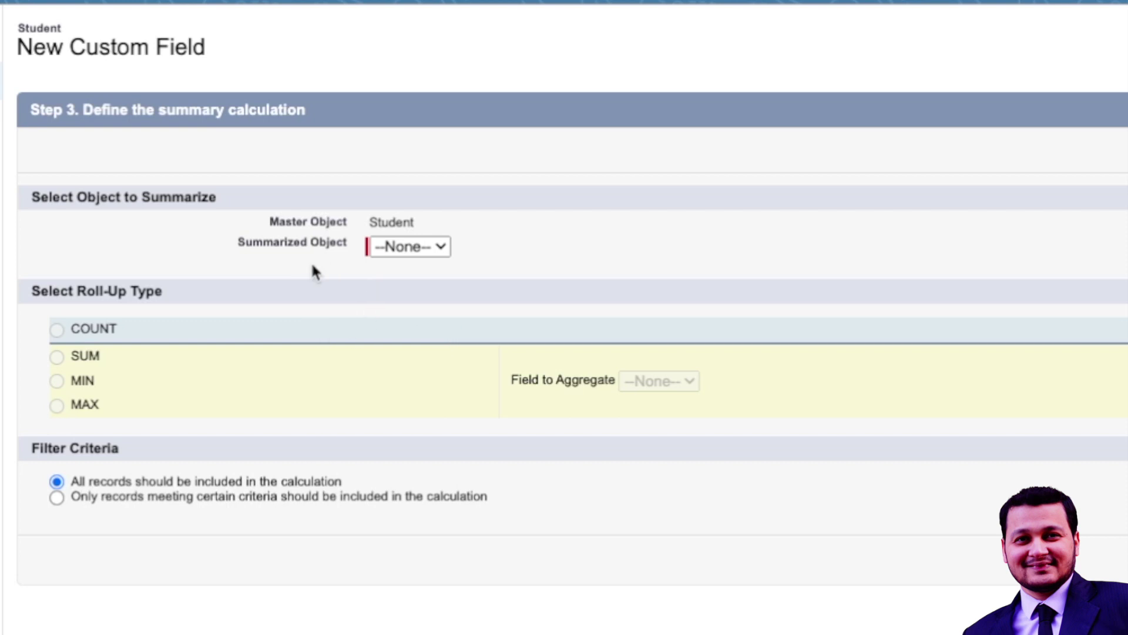
Set Fees as the summarized object and select the COUNT calculation
click(411, 246)
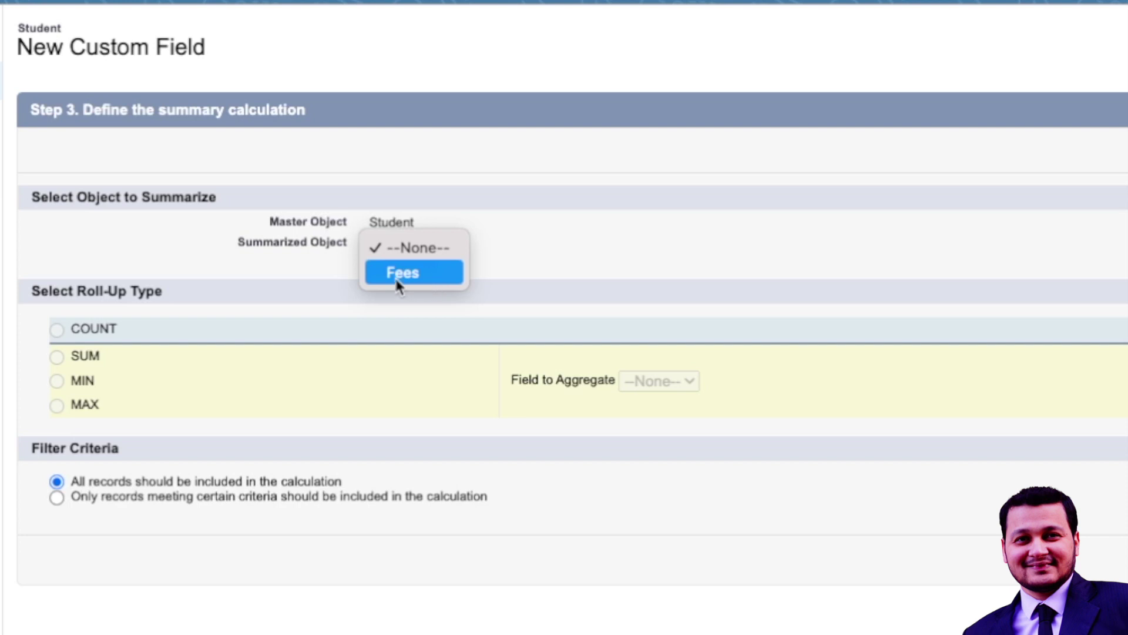
click(410, 277)
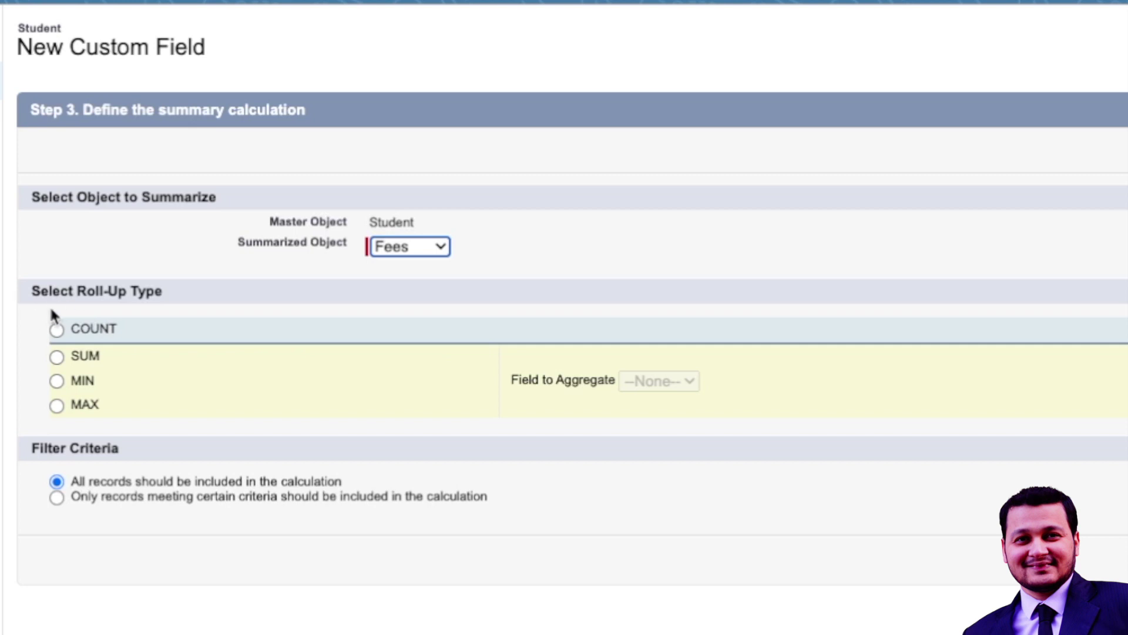
click(57, 330)
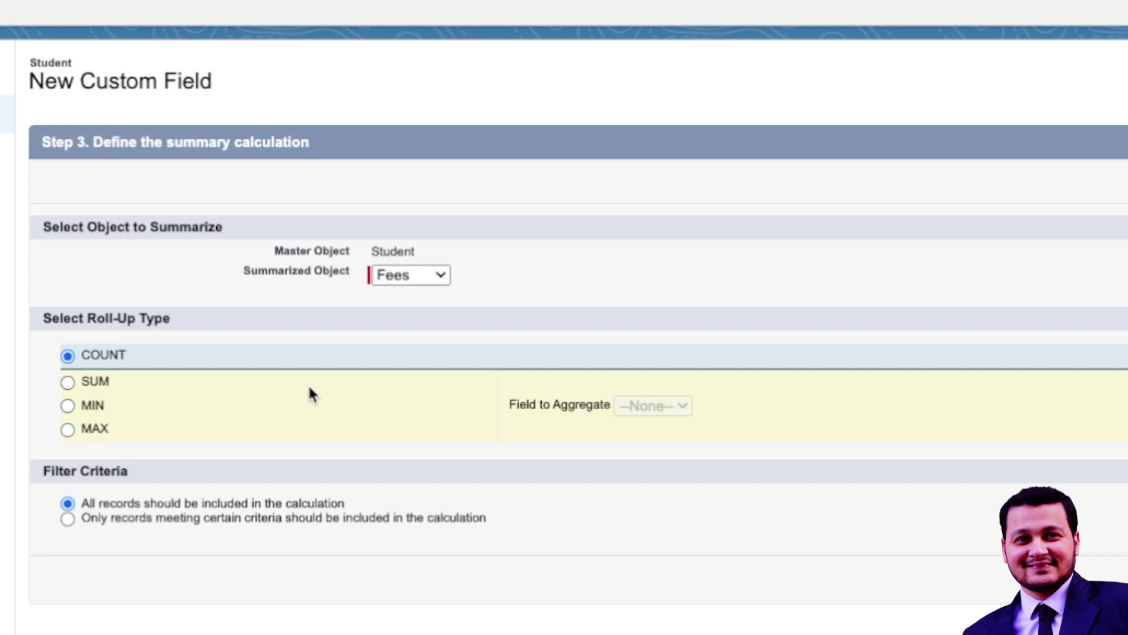
Try the SUM, MIN and MAX roll-up types, checking the Field to Aggregate list
click(93, 387)
click(92, 409)
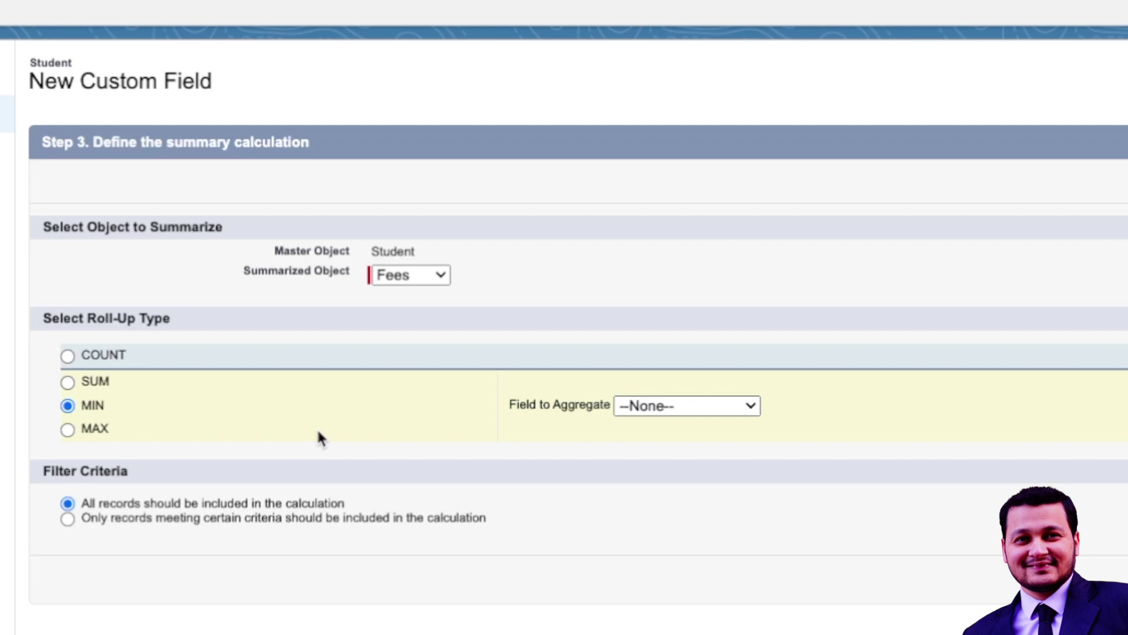
click(679, 406)
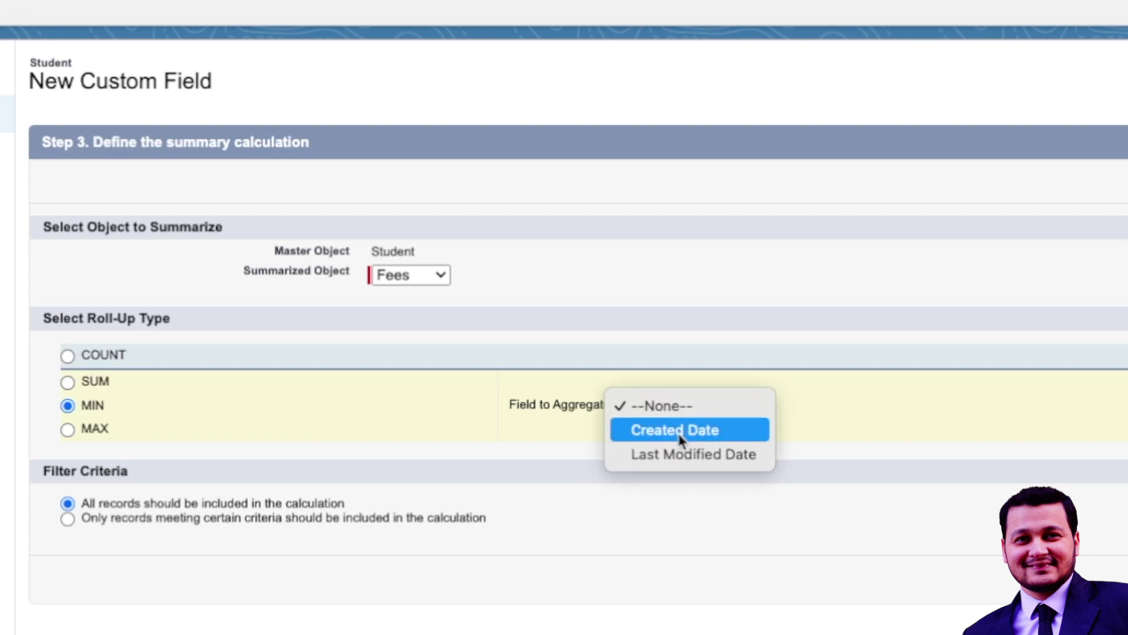
click(83, 431)
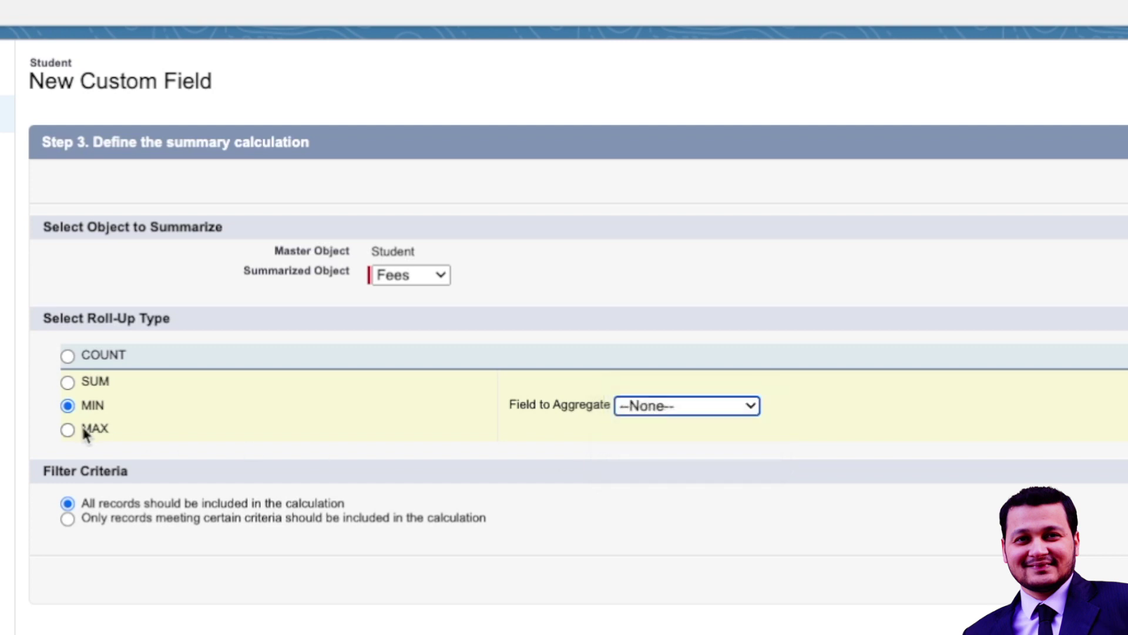
click(70, 431)
Keep COUNT with all Fees records included, no filter criteria, and advance to field-level security
click(676, 406)
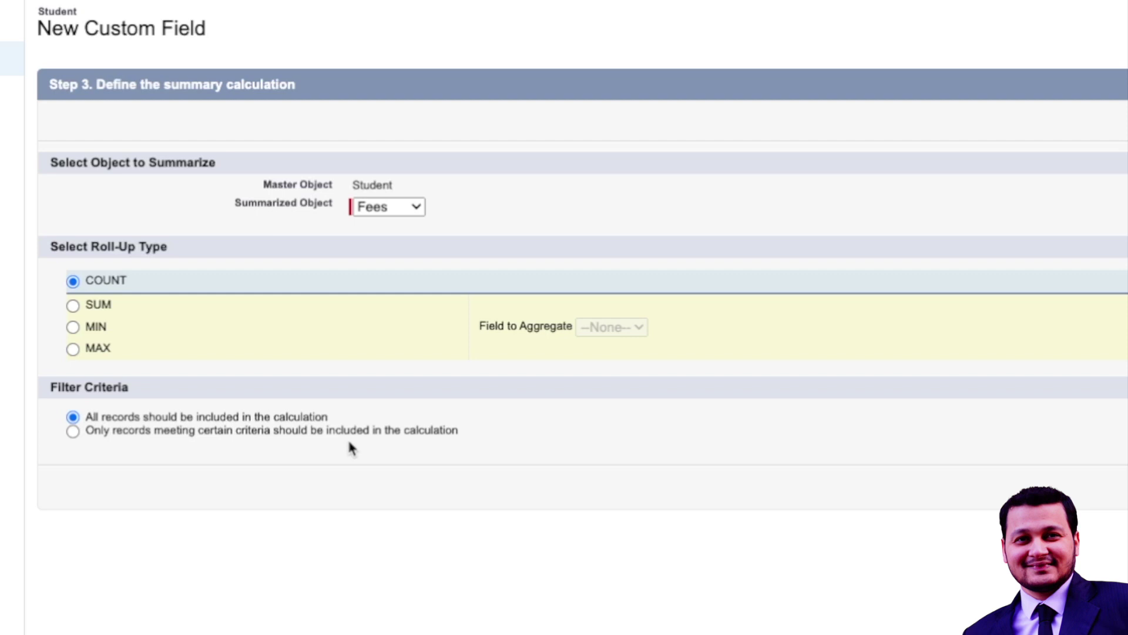
click(73, 431)
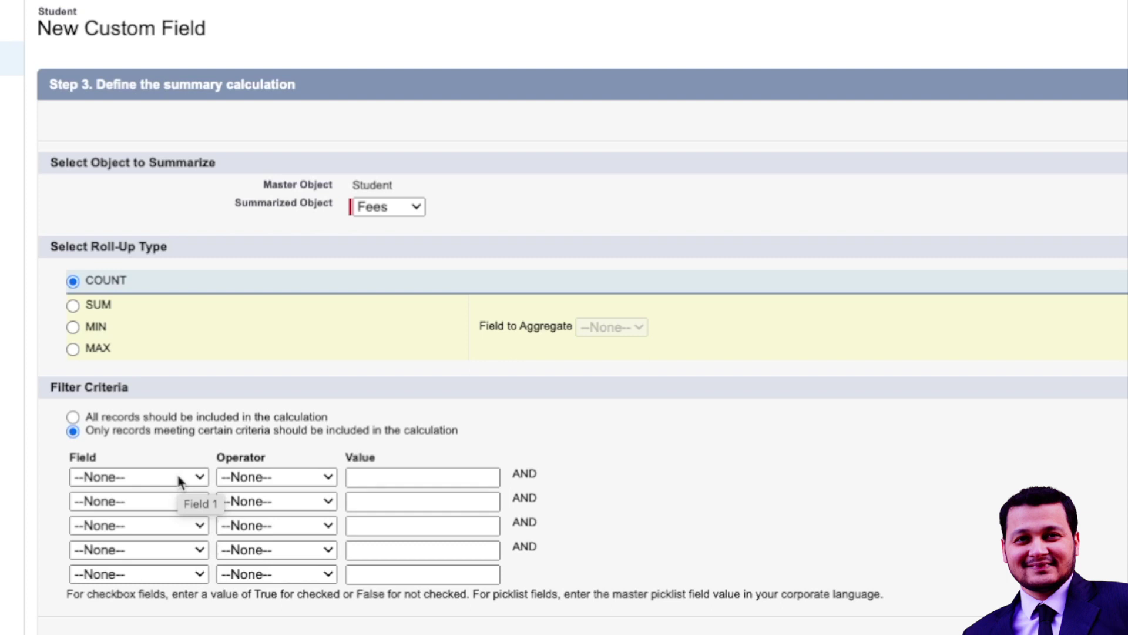
click(201, 419)
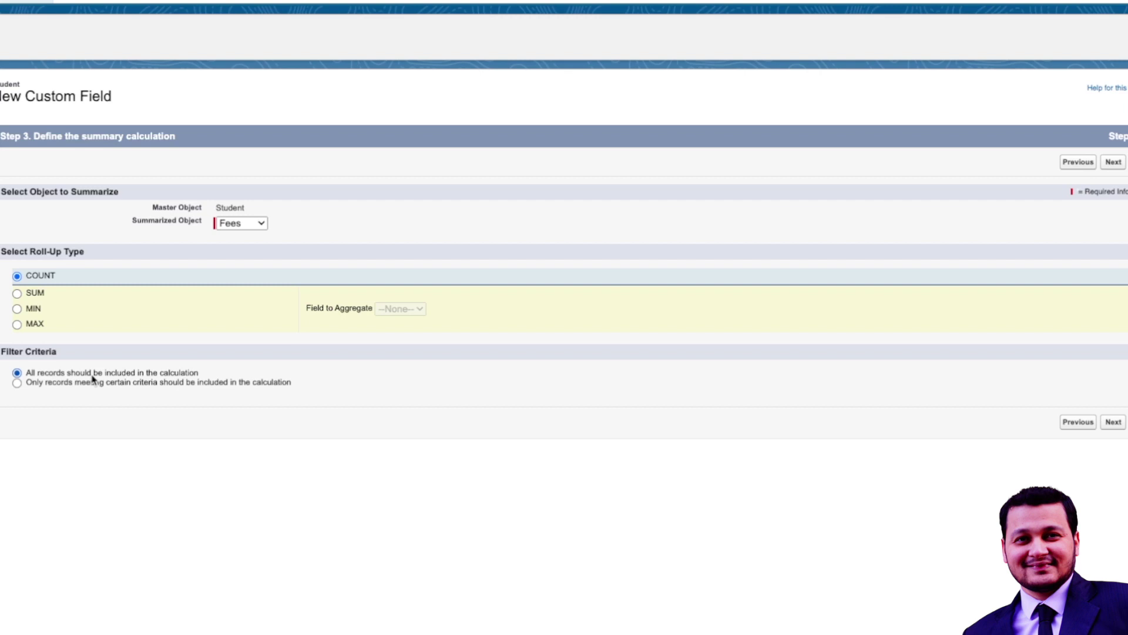
click(1112, 425)
click(1112, 424)
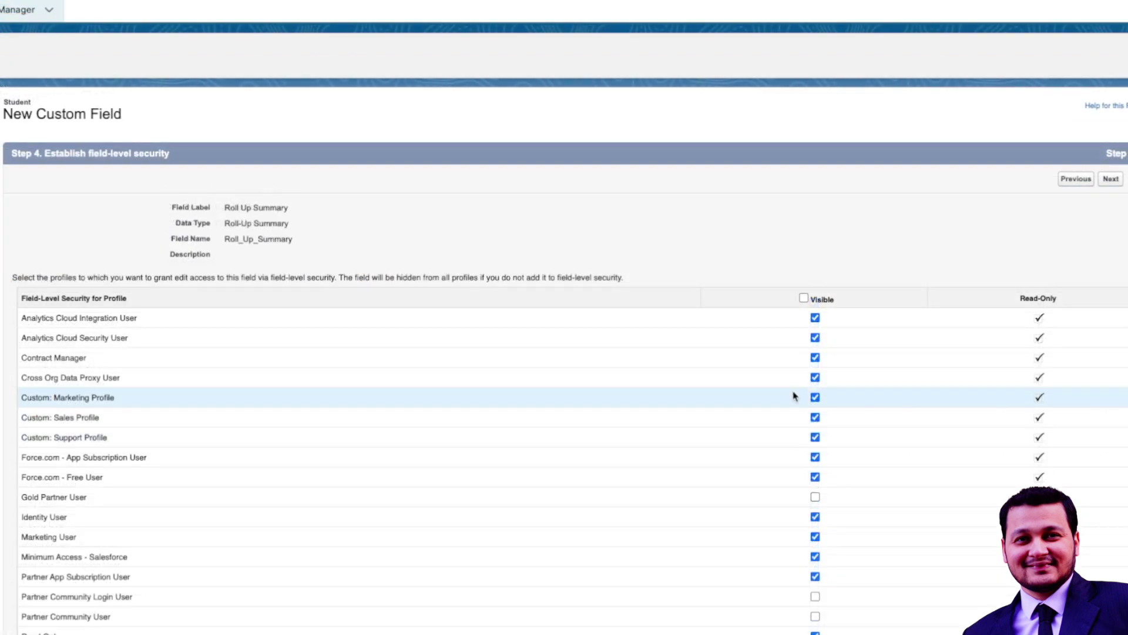
Keep default profile visibility and the Student Layout, then save the Roll Up Summary field
scroll(848, 372, down, 3)
scroll(796, 362, up, 3)
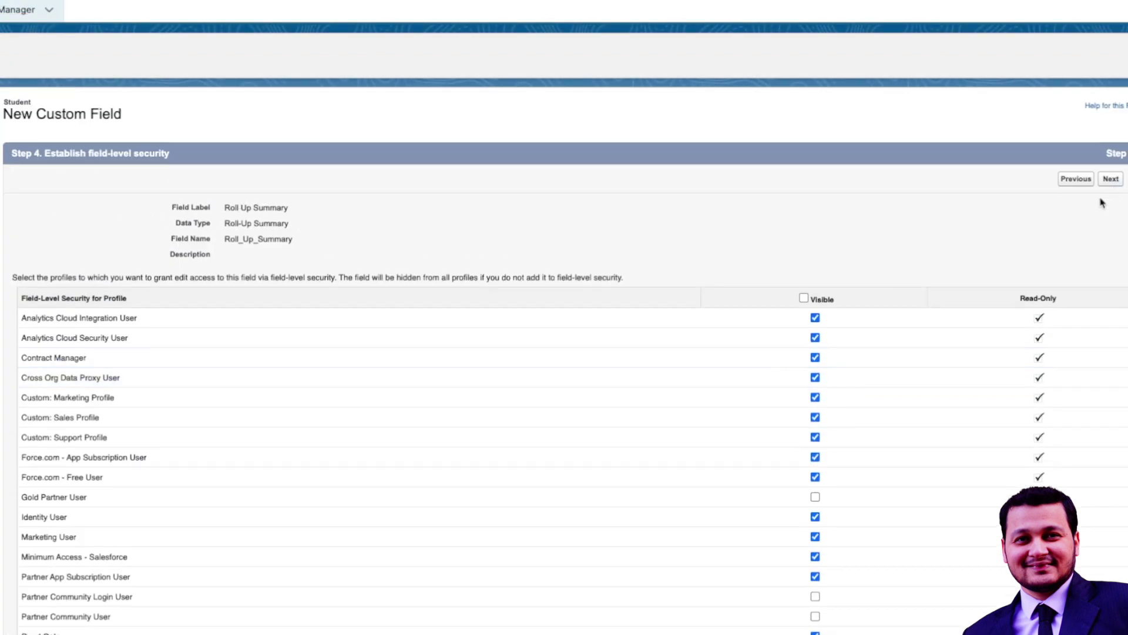
scroll(1102, 203, down, 3)
scroll(1102, 201, up, 3)
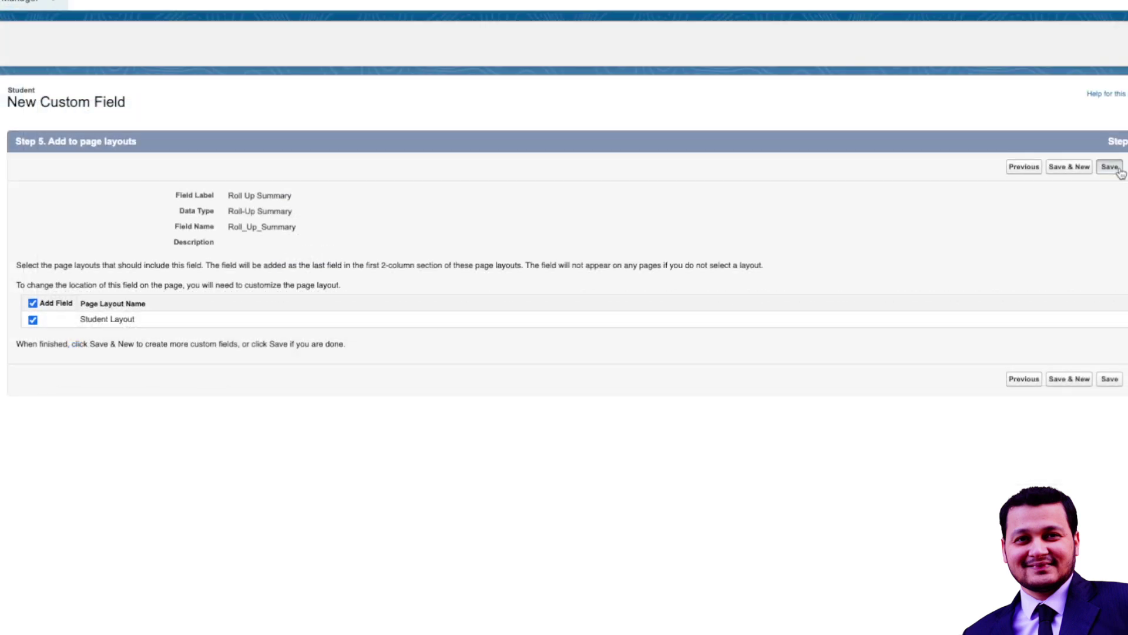
click(1118, 170)
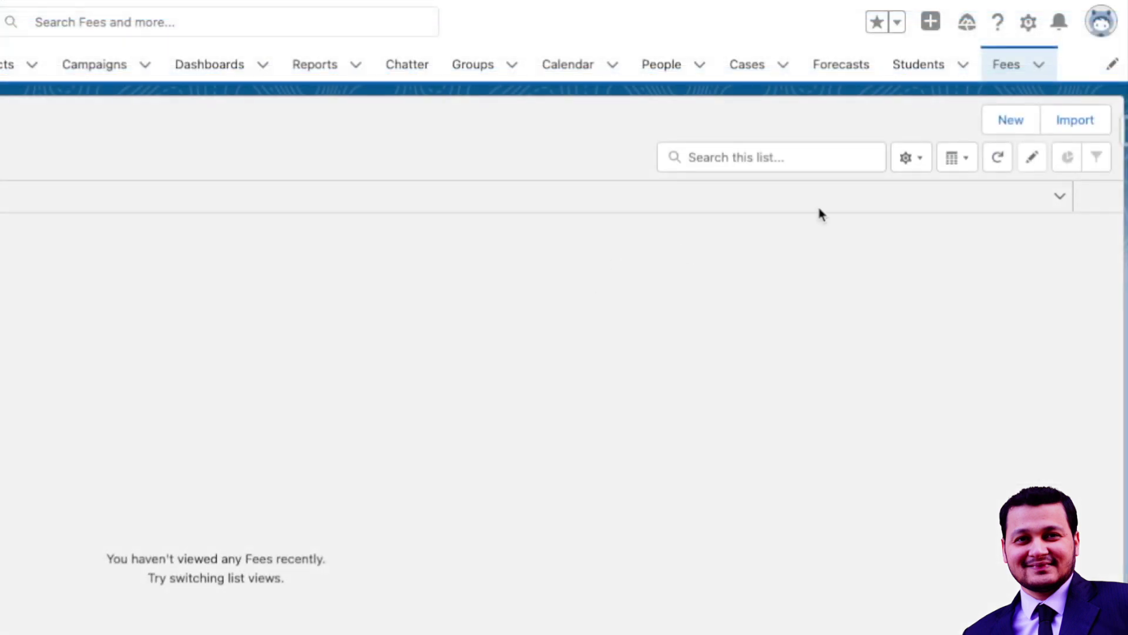
Create a Fee linked to Record 5 and check its Roll Up Summary shows 1
click(1011, 135)
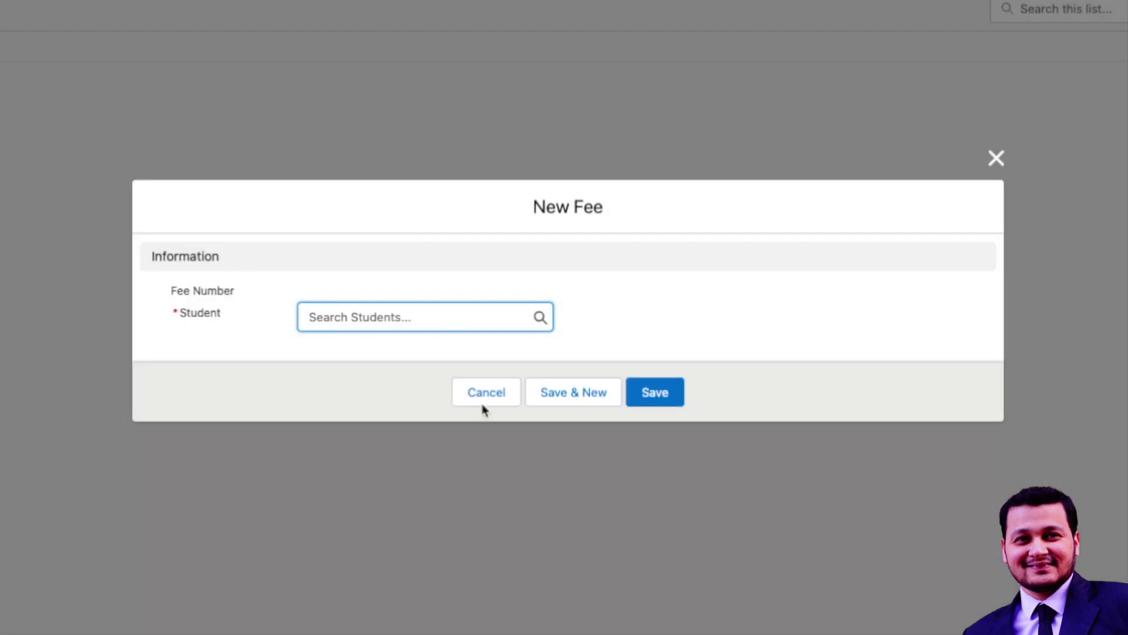
click(393, 316)
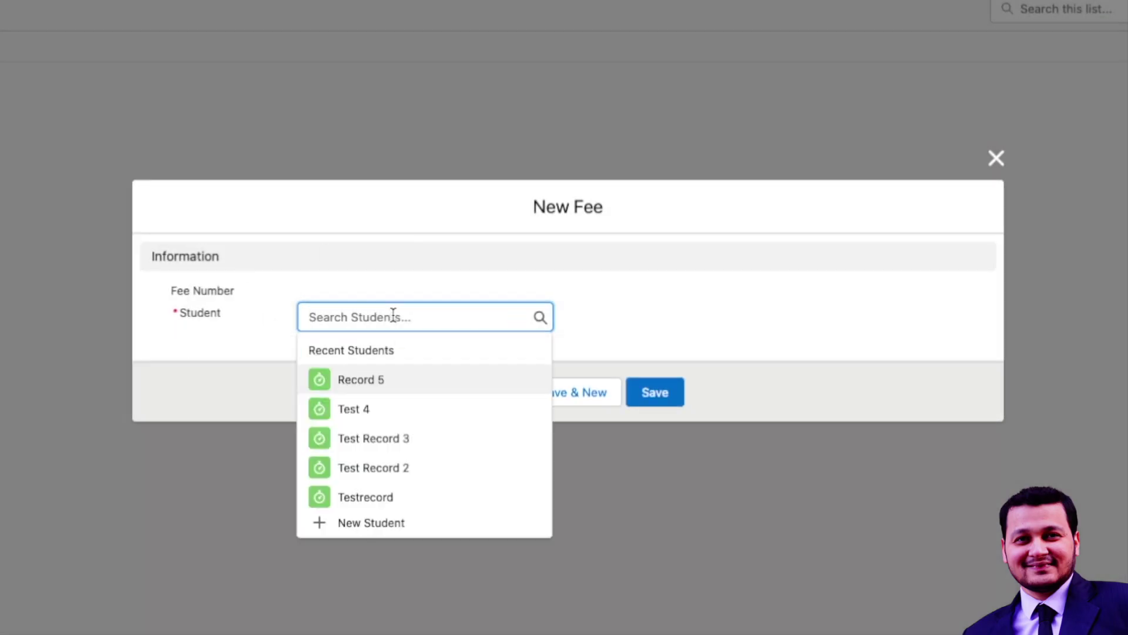
click(389, 391)
click(655, 392)
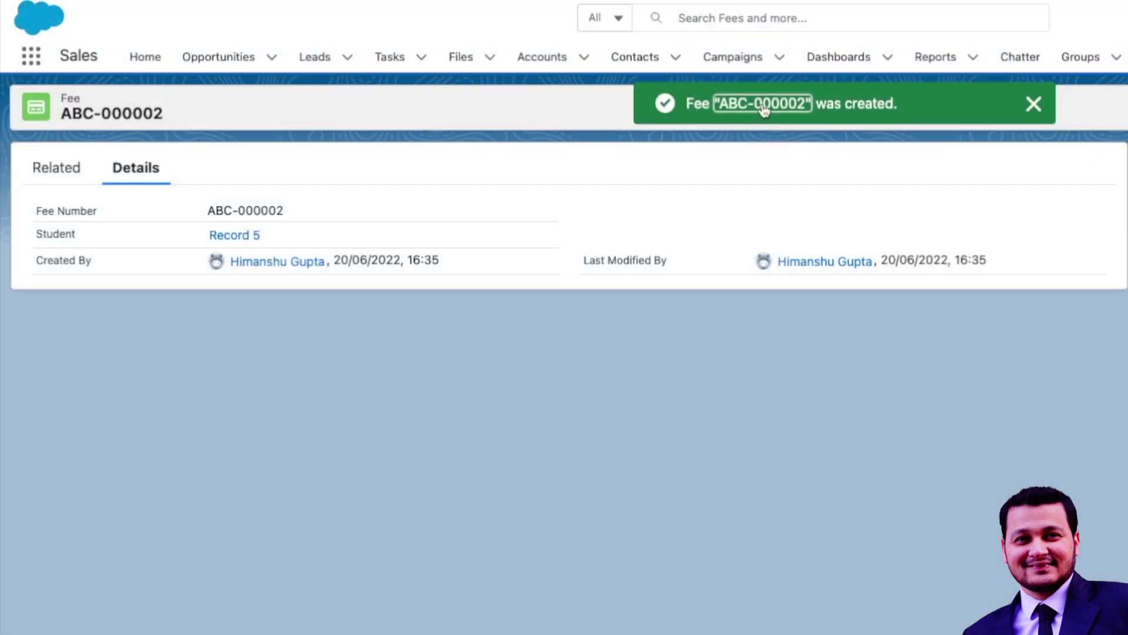
click(226, 236)
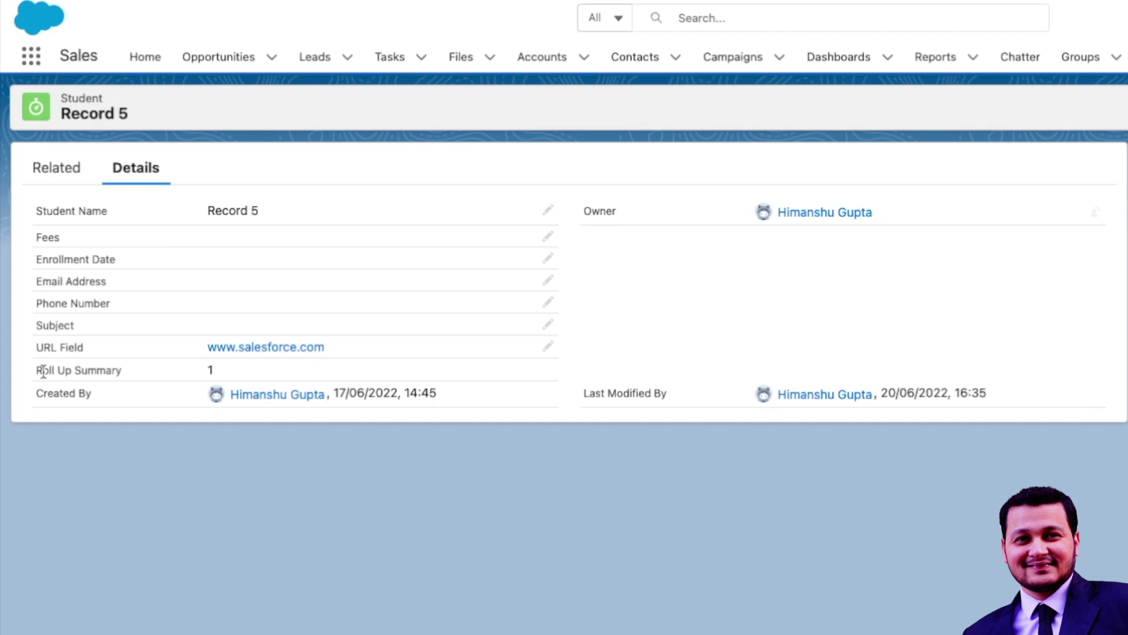
drag(34, 376, 229, 376)
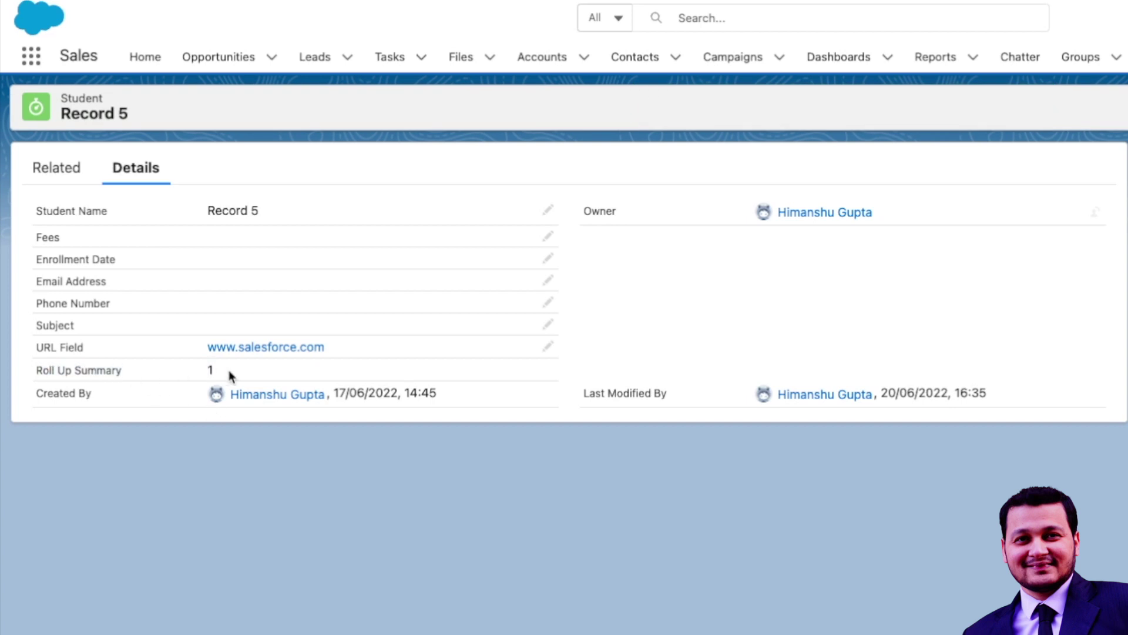
Add a second Fee for Record 5, confirm Roll Up Summary reads 2, and open the Fee object setup
click(1038, 66)
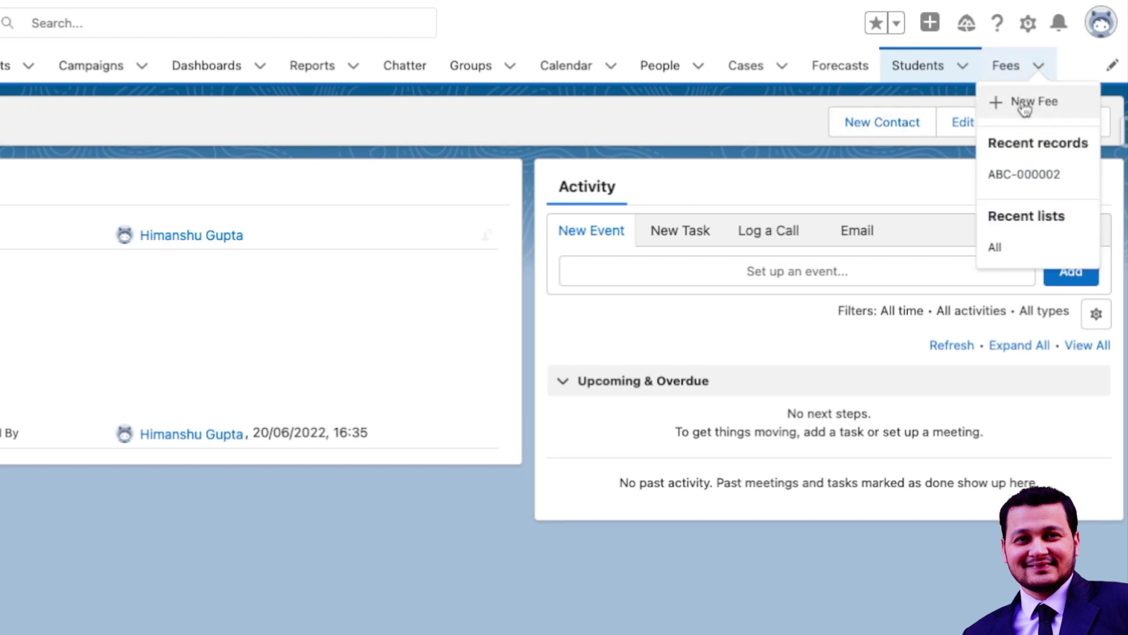
click(1025, 105)
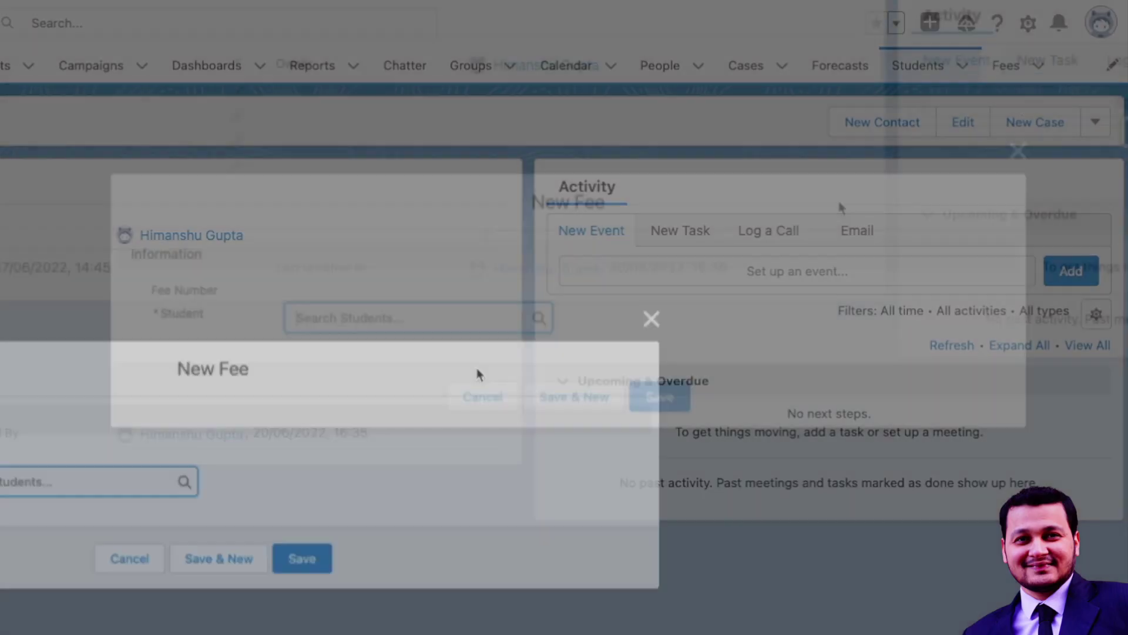
click(353, 317)
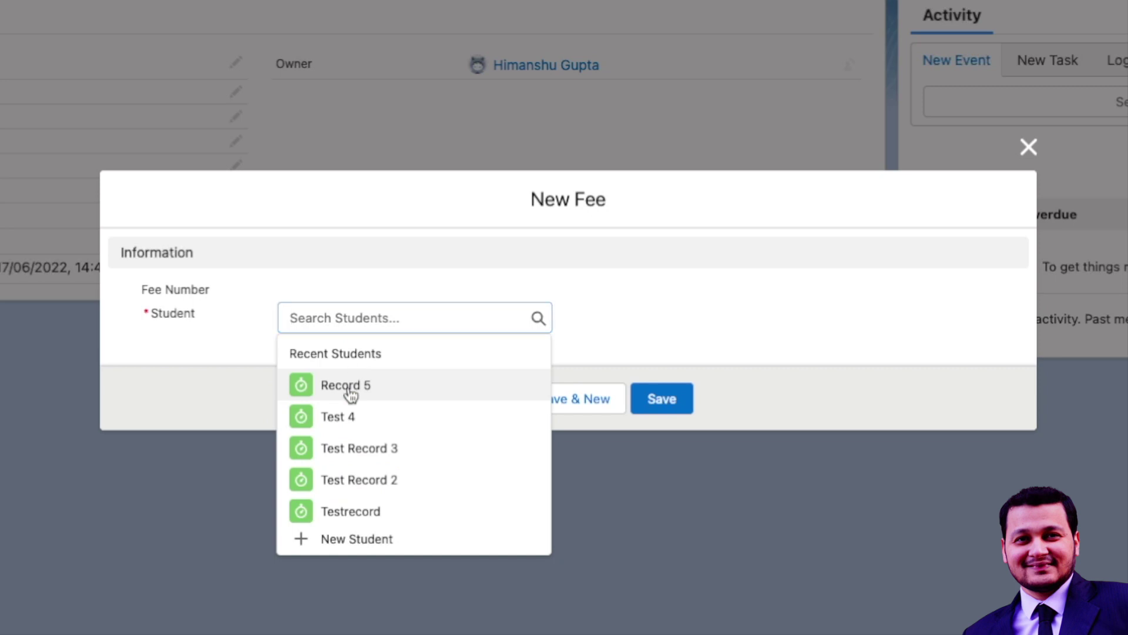
click(347, 385)
click(952, 549)
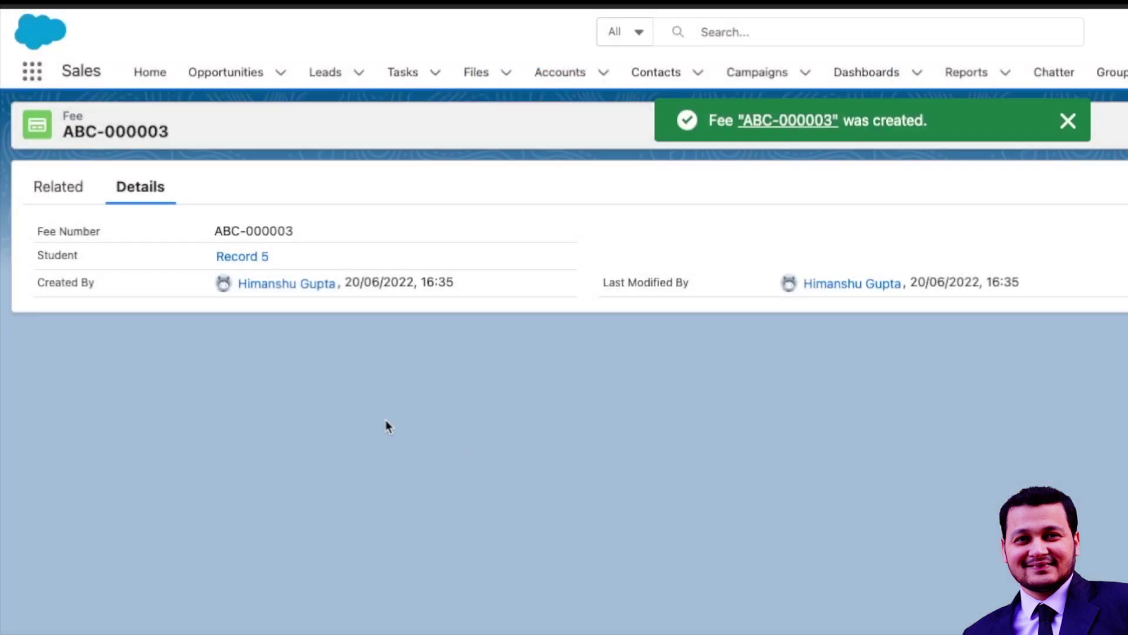
click(229, 257)
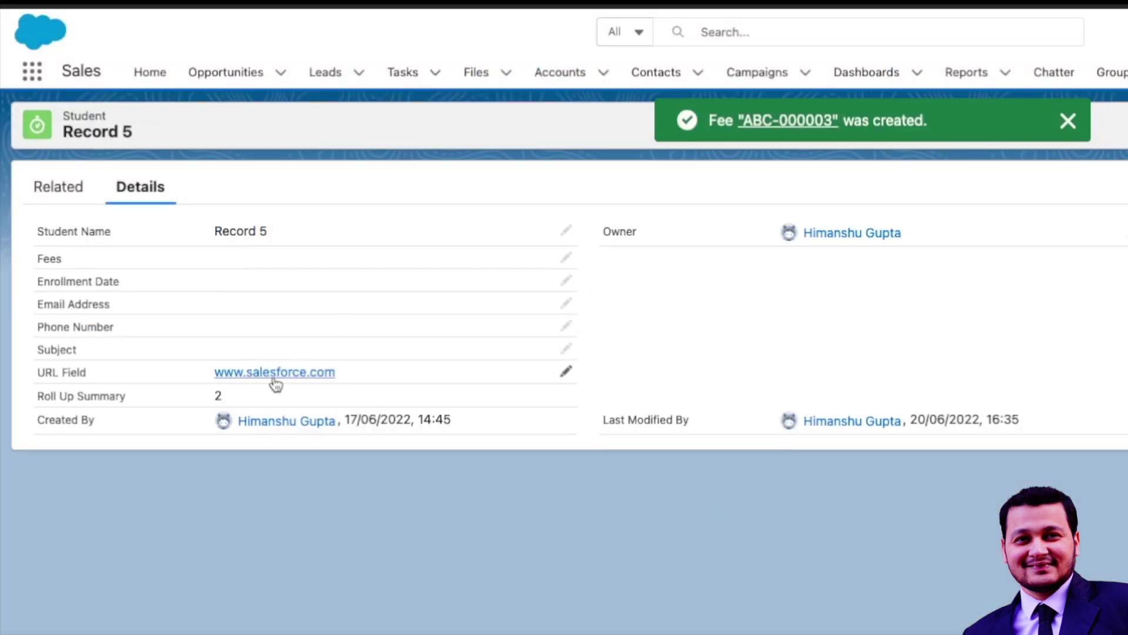
drag(238, 407, 26, 394)
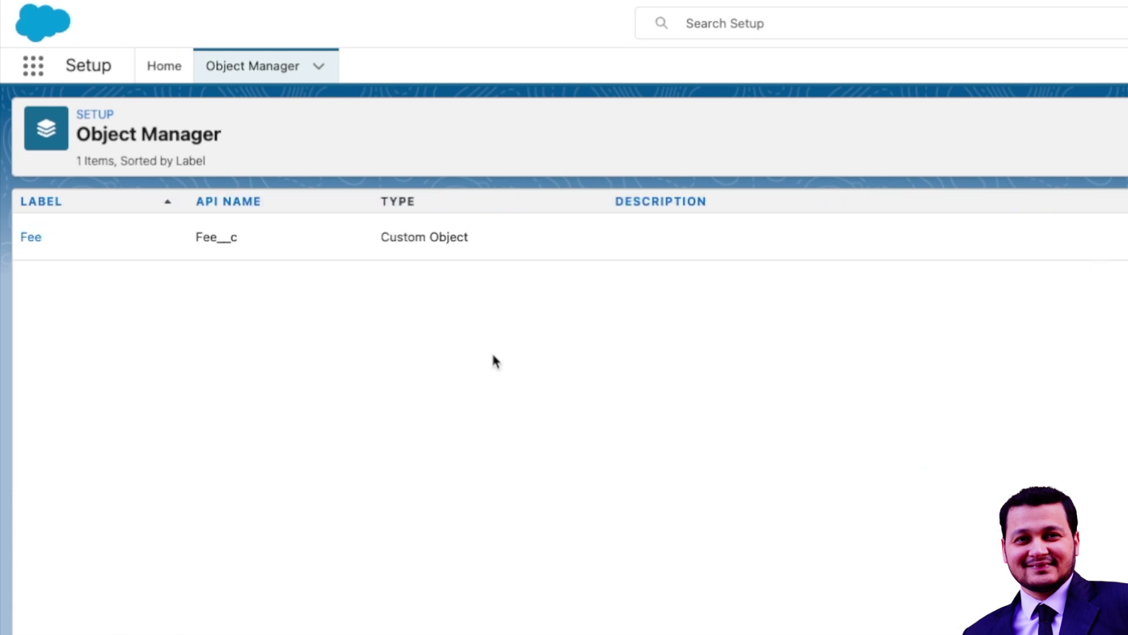
click(30, 237)
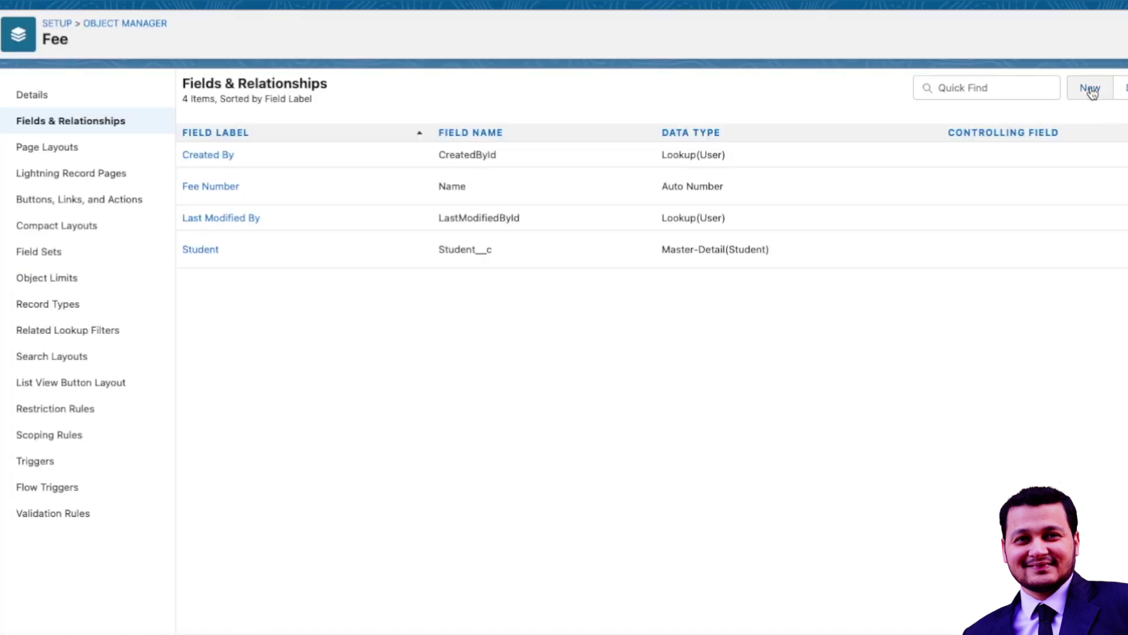
Start a new custom field on Fee with the Currency data type
click(1091, 91)
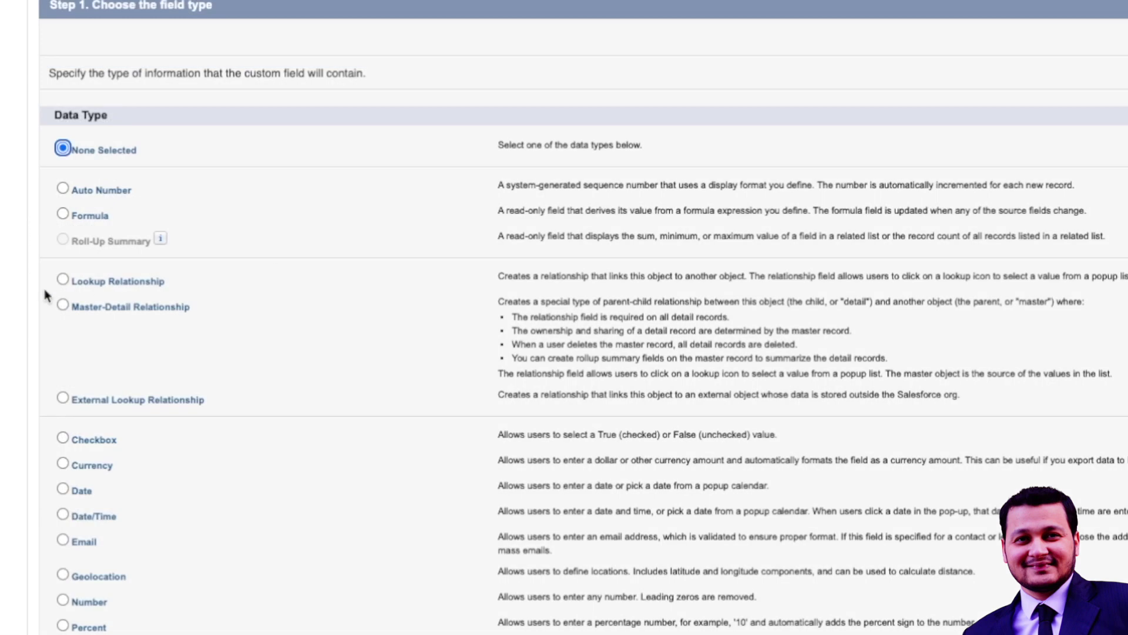
scroll(53, 296, down, 3)
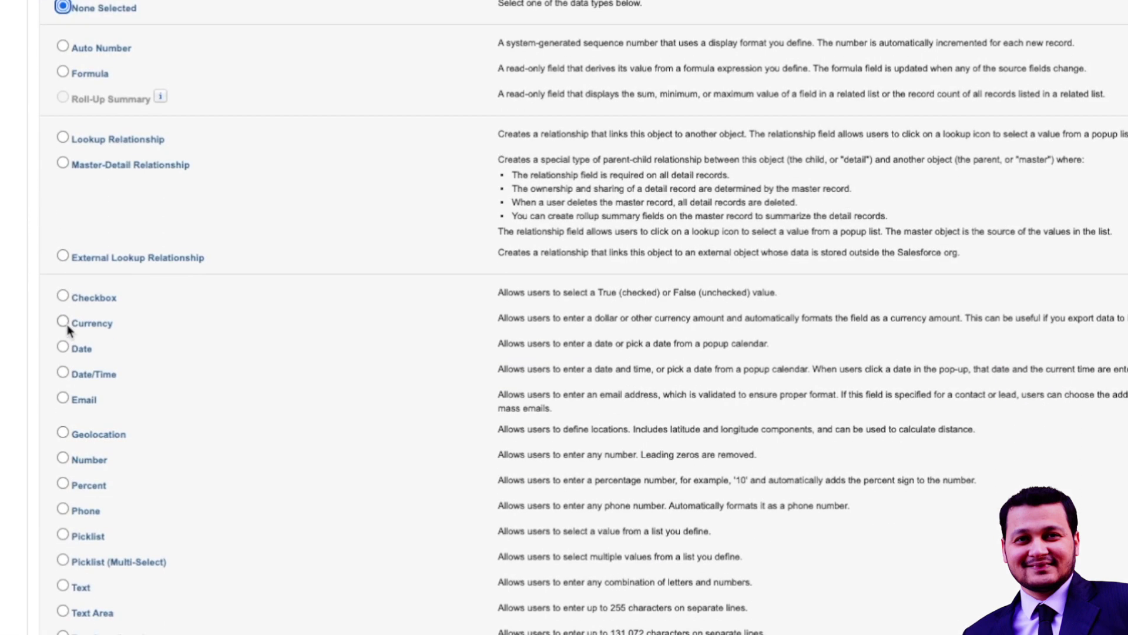
click(77, 324)
scroll(79, 326, up, 1)
scroll(564, 318, up, 2)
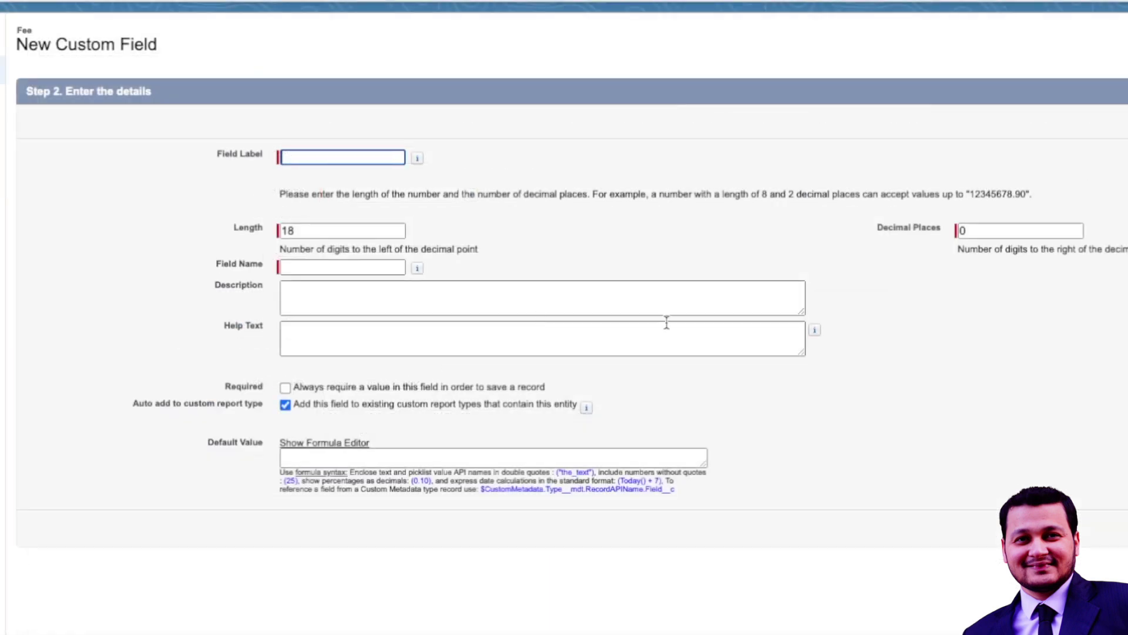
Label it 'Fee Paid' with length 16, 2 decimal places, and mark it required
click(300, 154)
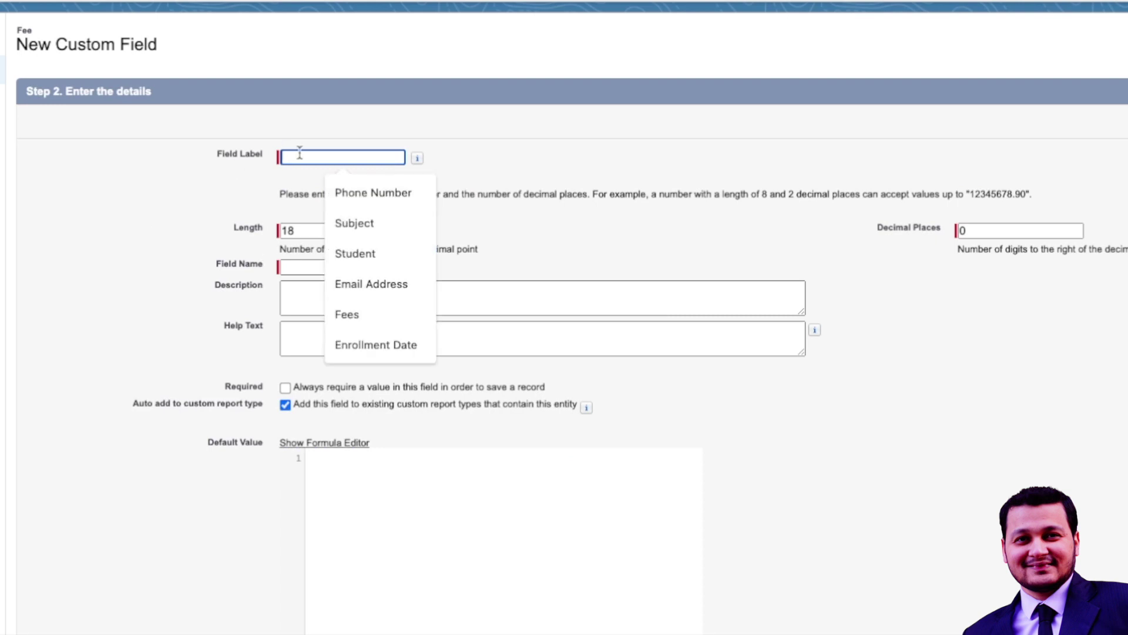
text(Fee Pa)
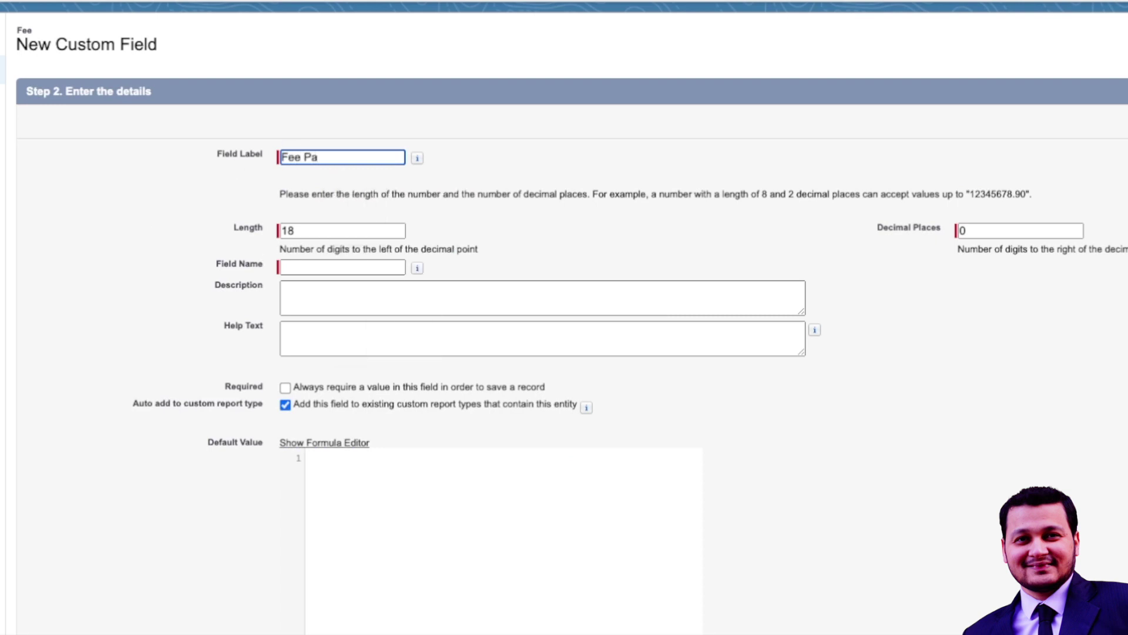
text(id)
key(Tab)
click(303, 231)
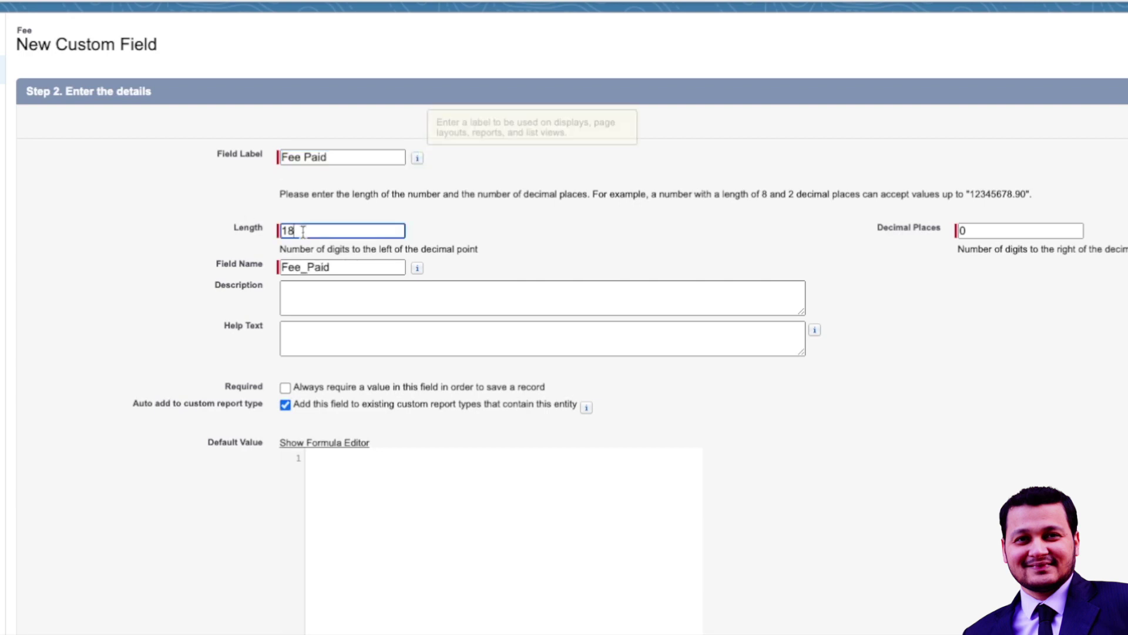
key(BackSpace)
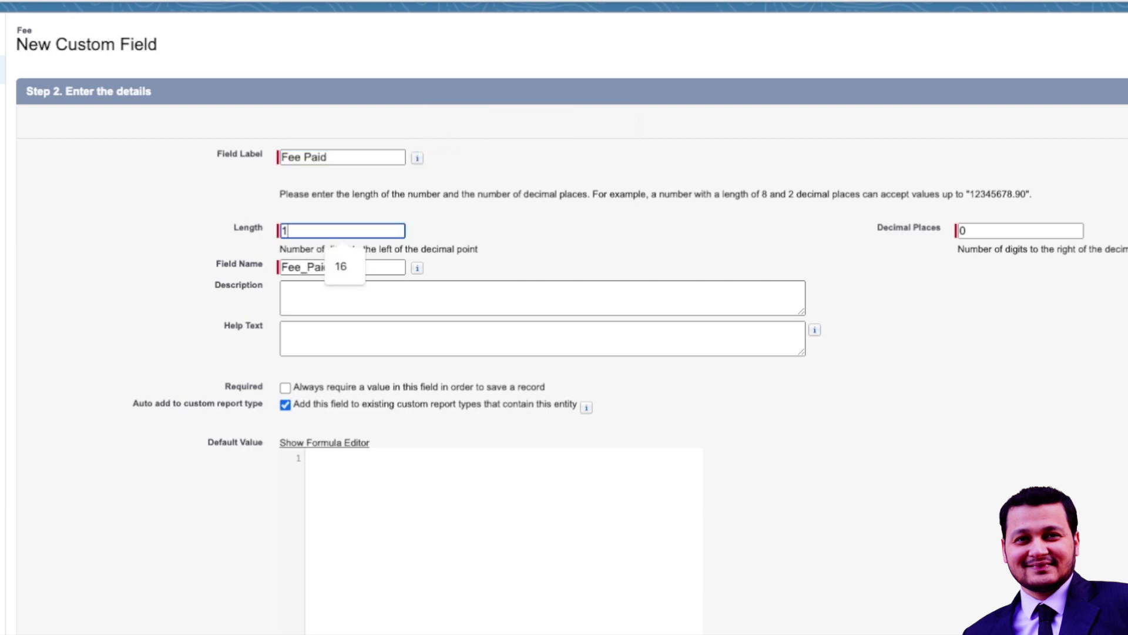
text(6)
key(Tab)
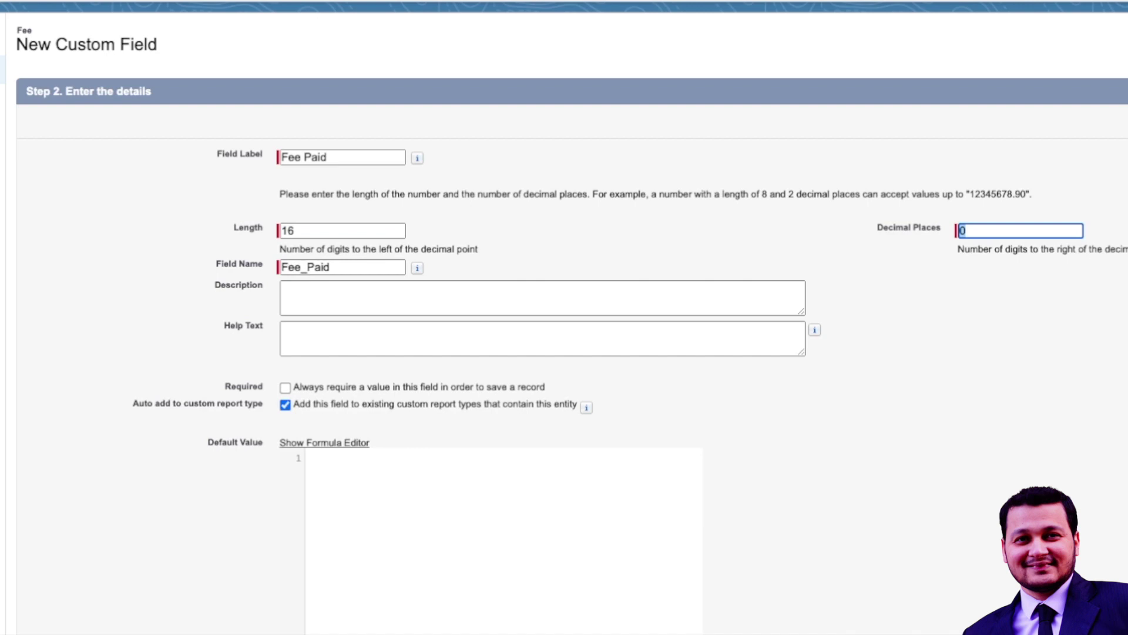
text(2)
click(753, 393)
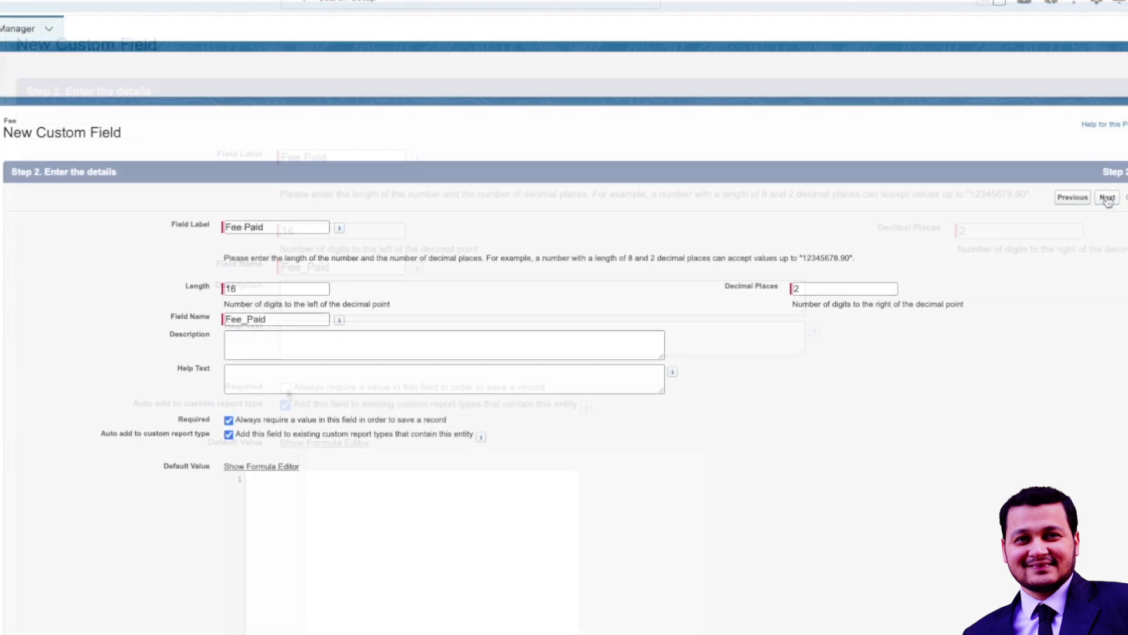
Accept the default field-level security and Fee Layout, and save the Fee Paid field
click(1107, 198)
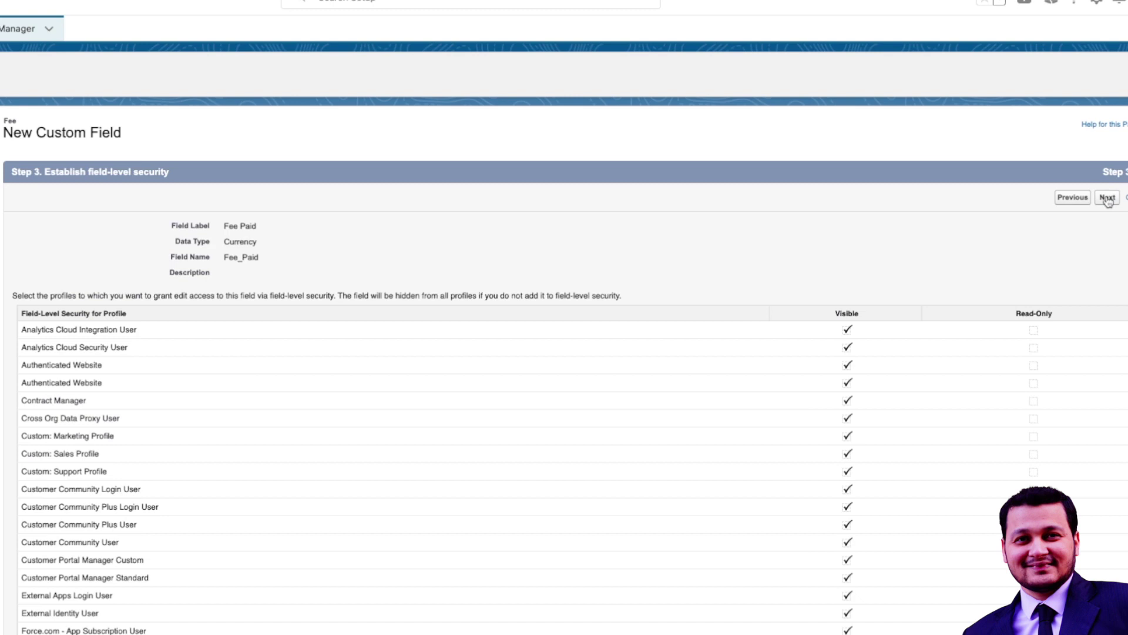
scroll(755, 259, down, 4)
scroll(756, 260, up, 4)
click(1108, 197)
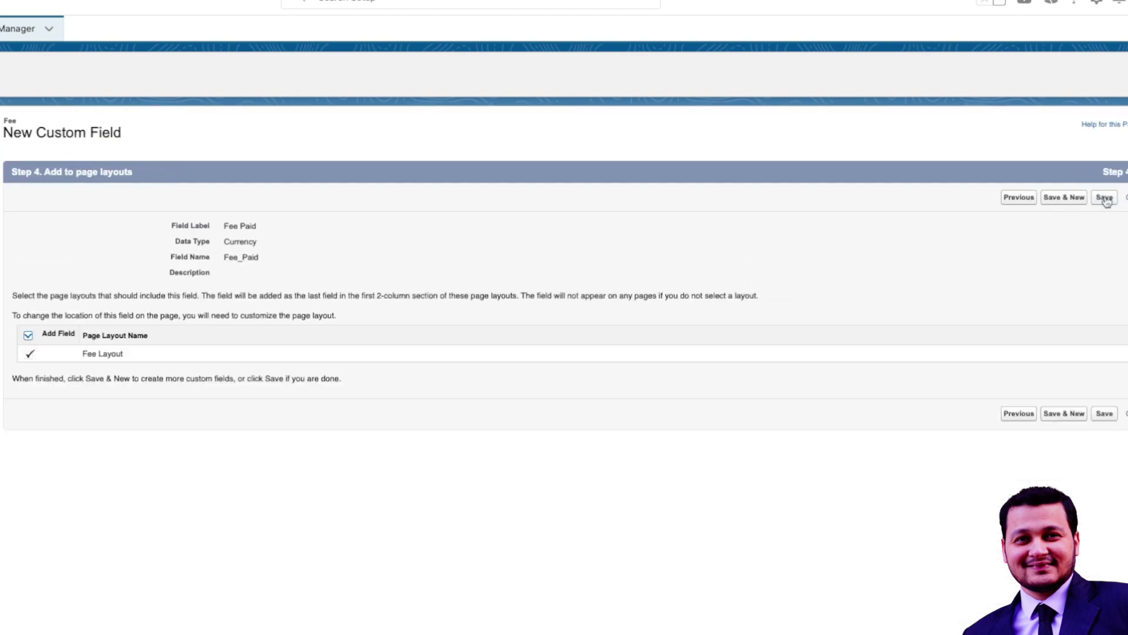
click(1105, 198)
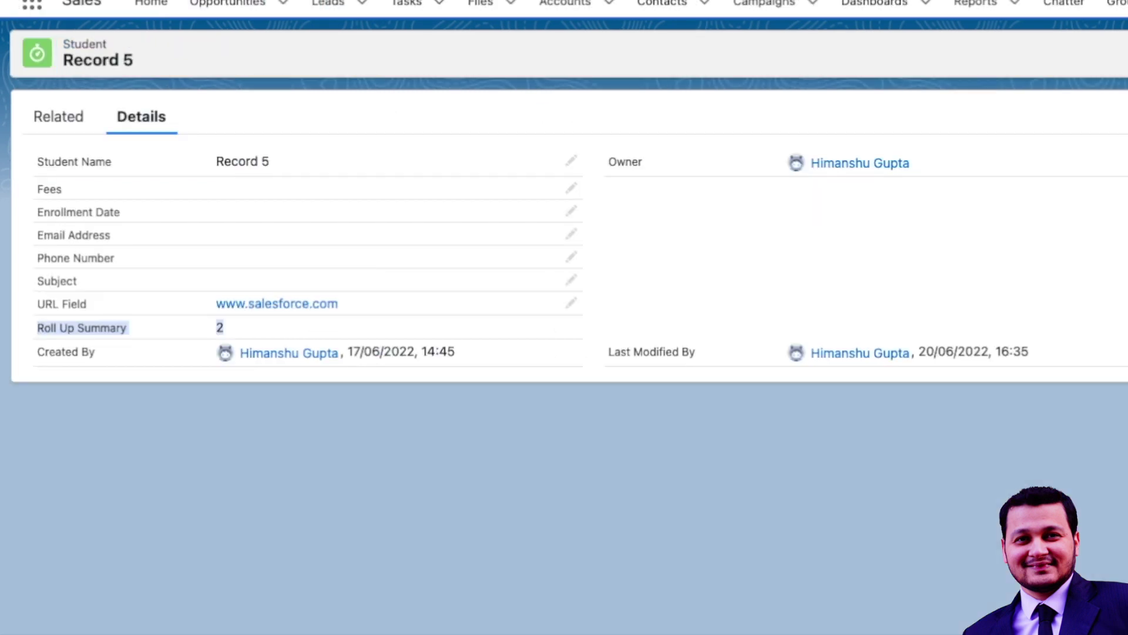
Create a new Fee for Record 5 with Fee Paid of 1000 and save it
key(ctrl+r)
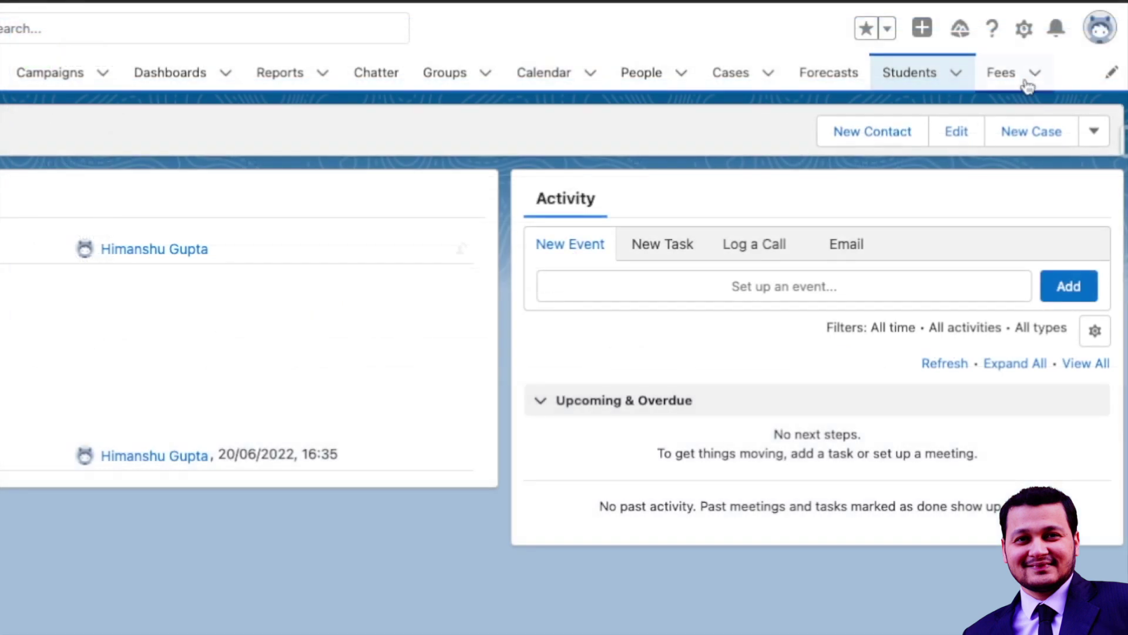
click(1005, 76)
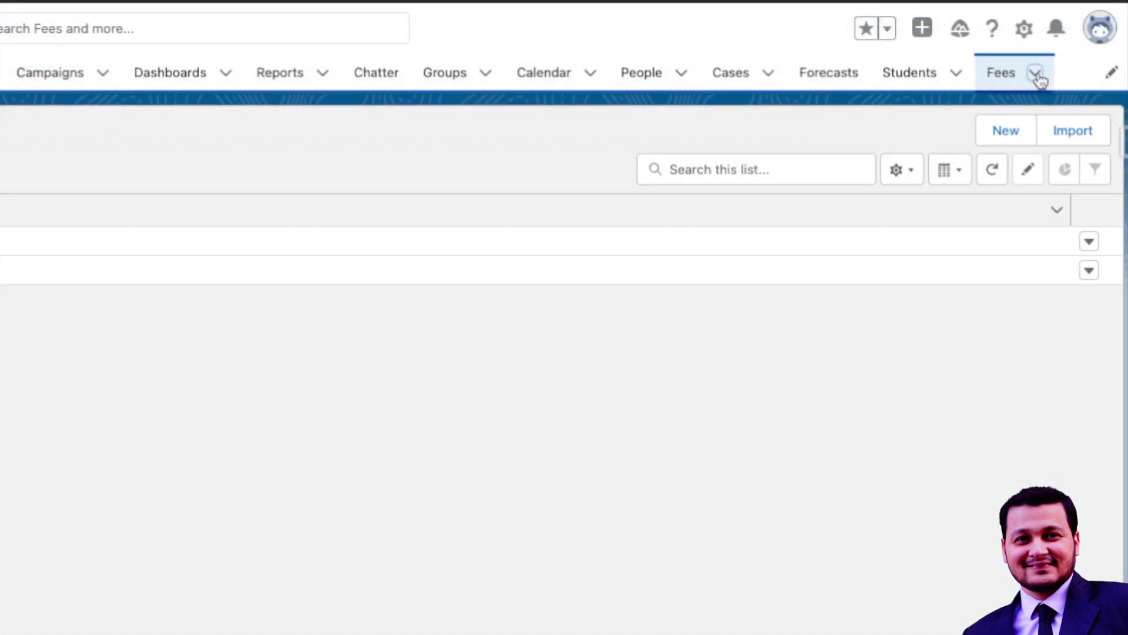
click(1035, 74)
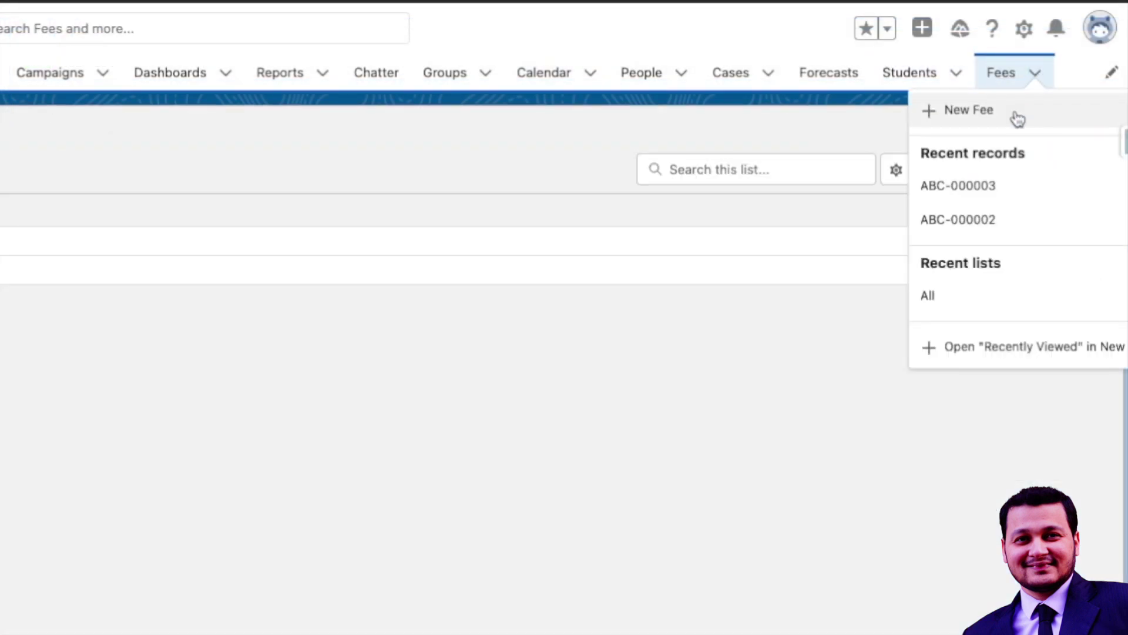
click(1018, 115)
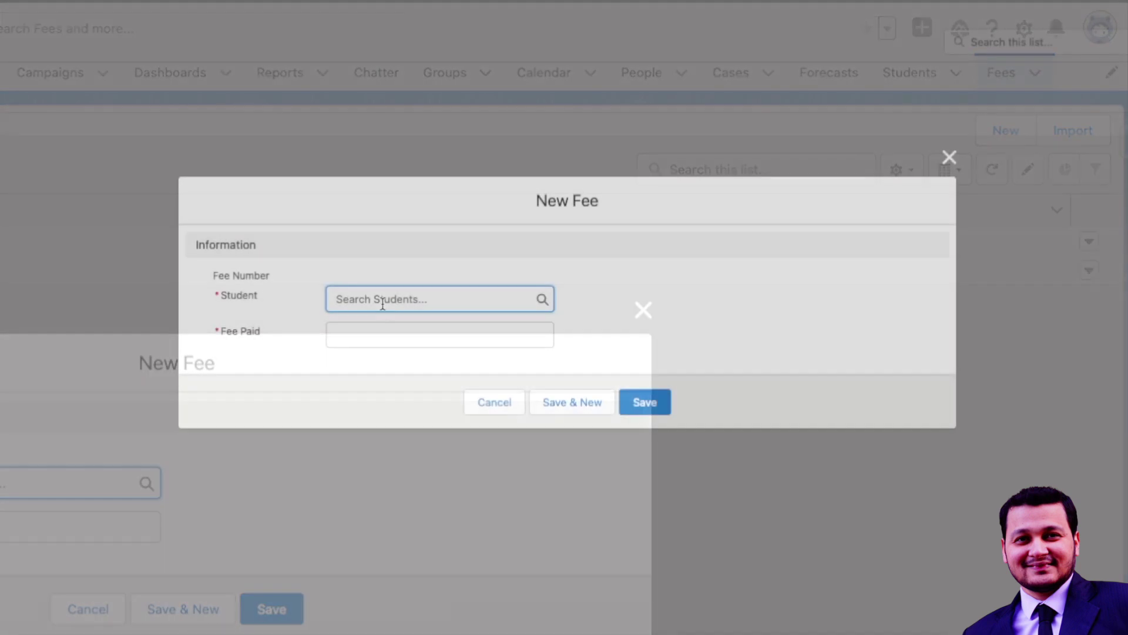
click(383, 301)
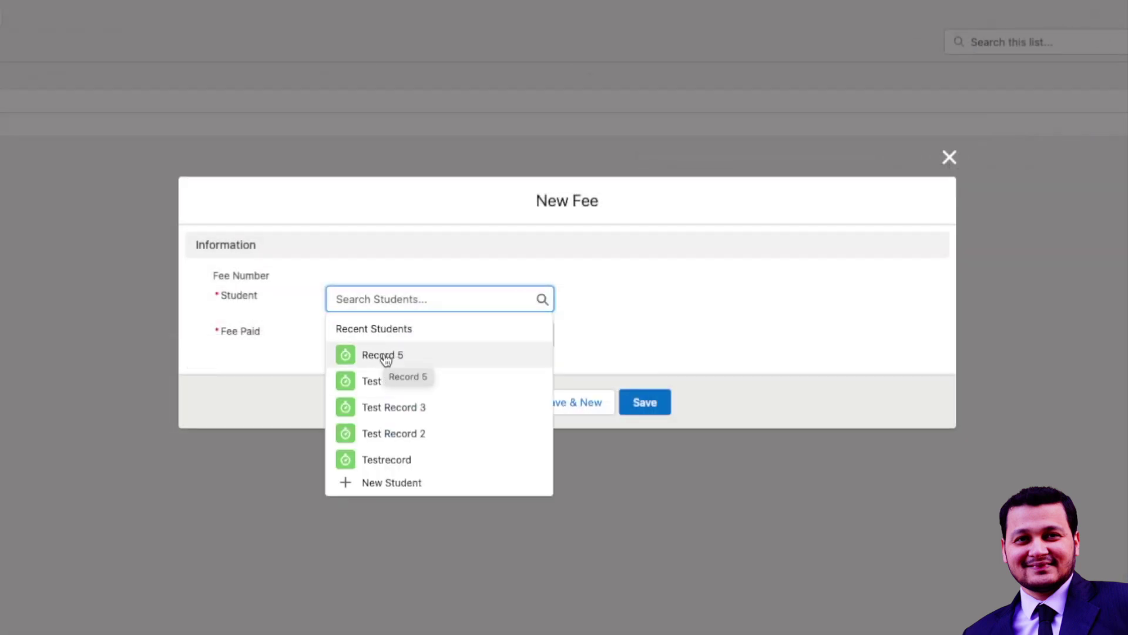
click(383, 355)
click(349, 348)
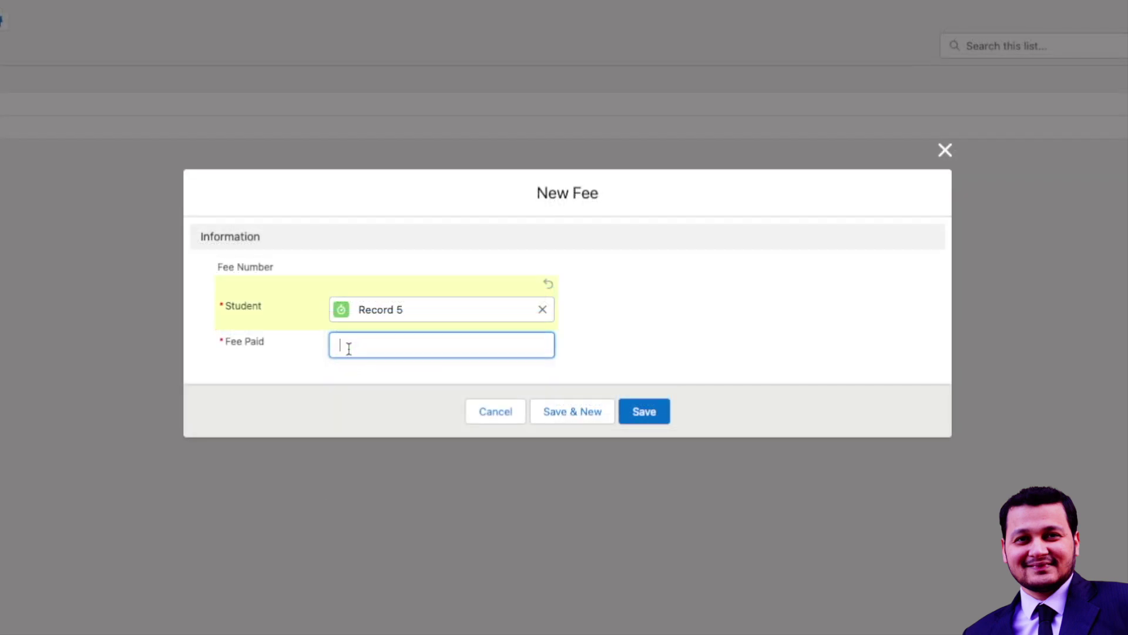
text(1000)
click(642, 412)
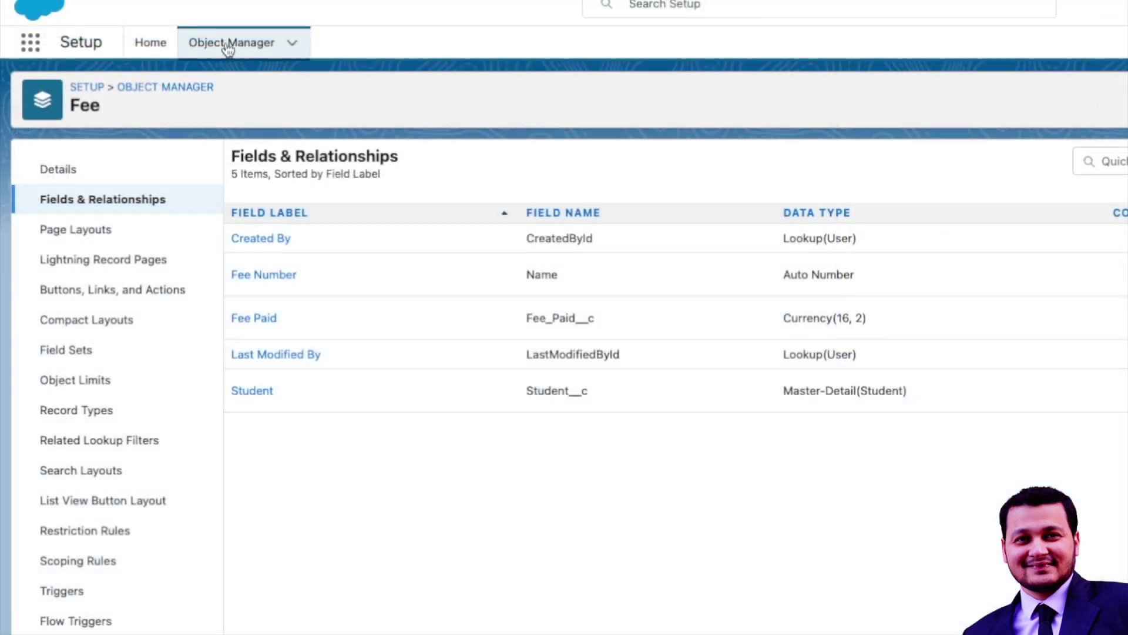
Start a new Roll-Up Summary custom field on the Student object
click(228, 45)
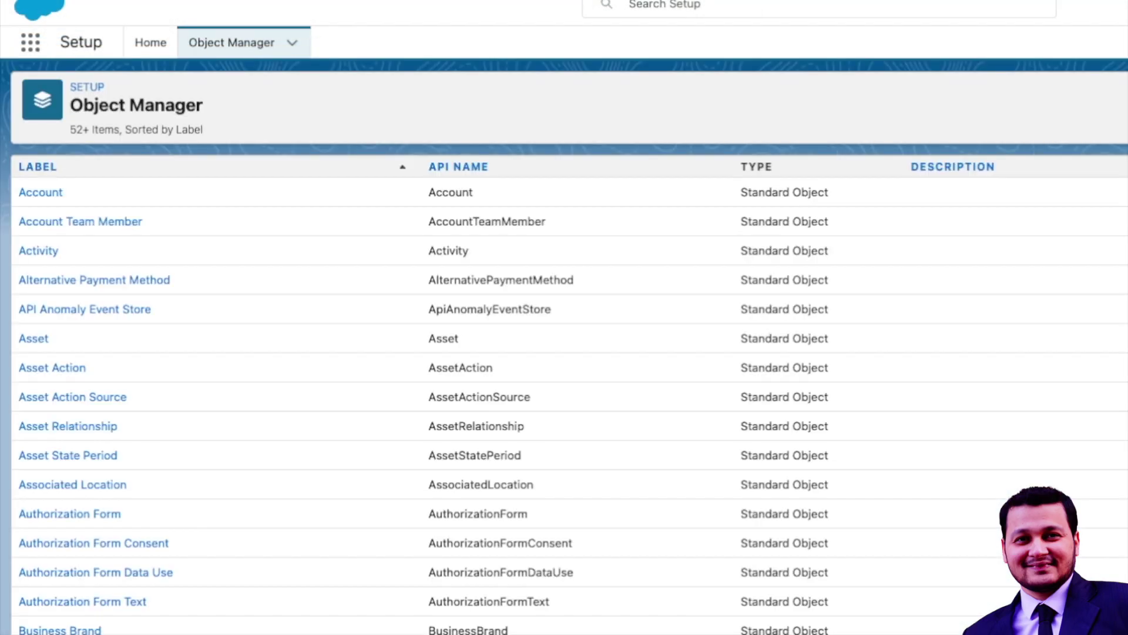
text(stu)
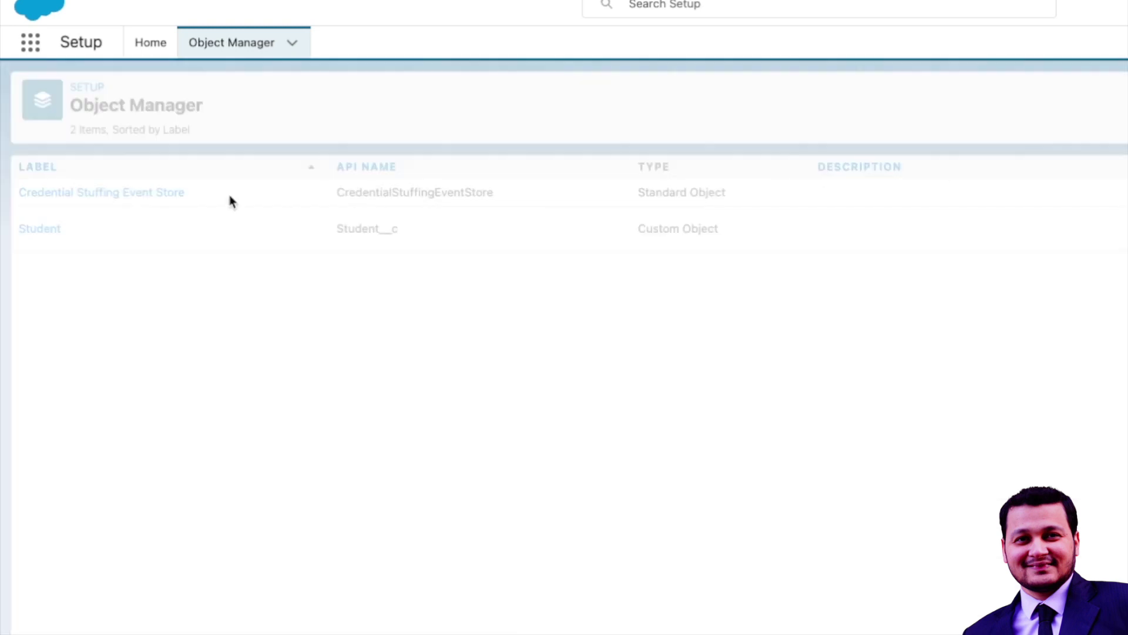
text(d)
click(25, 200)
click(165, 204)
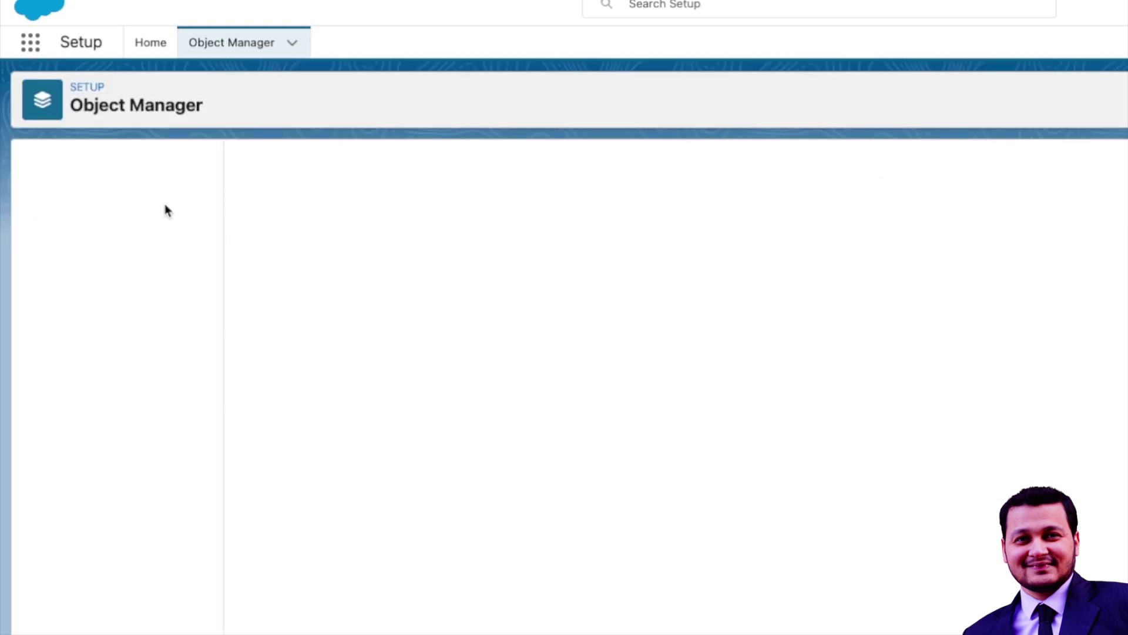
click(1123, 161)
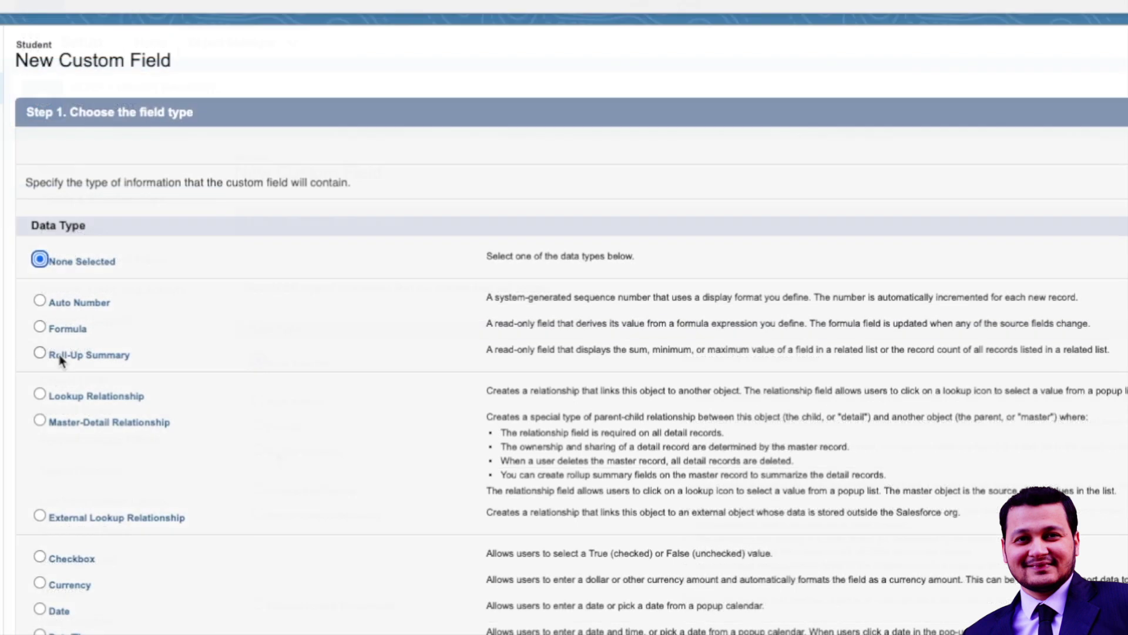
click(61, 358)
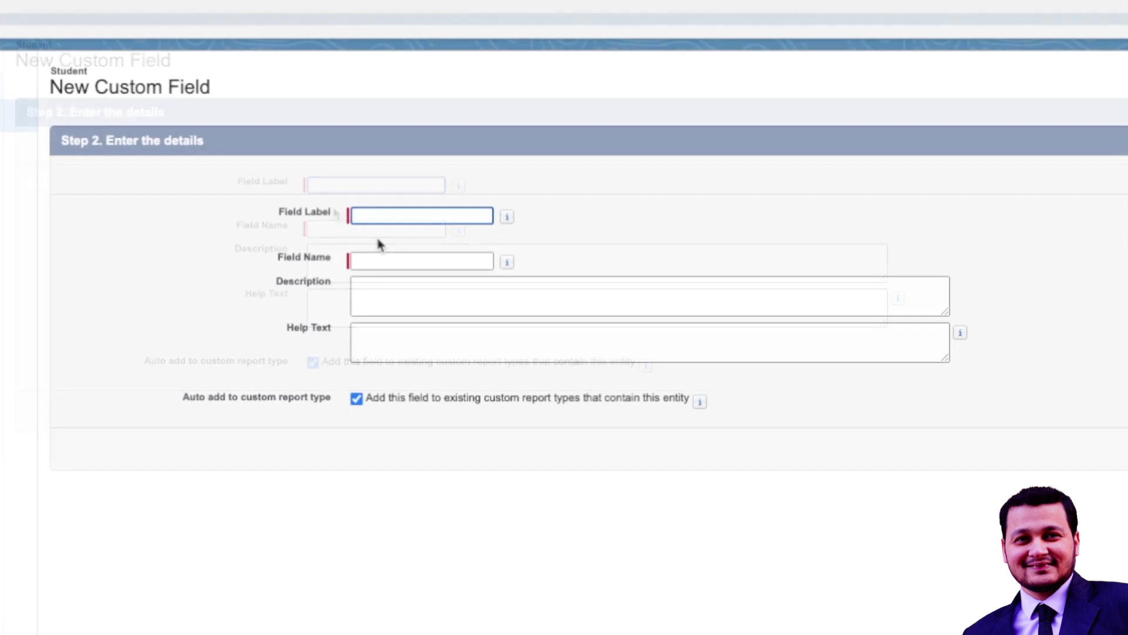
click(386, 219)
Label the field 'Roll Up Sum' and let its field name fill in
text(Ro)
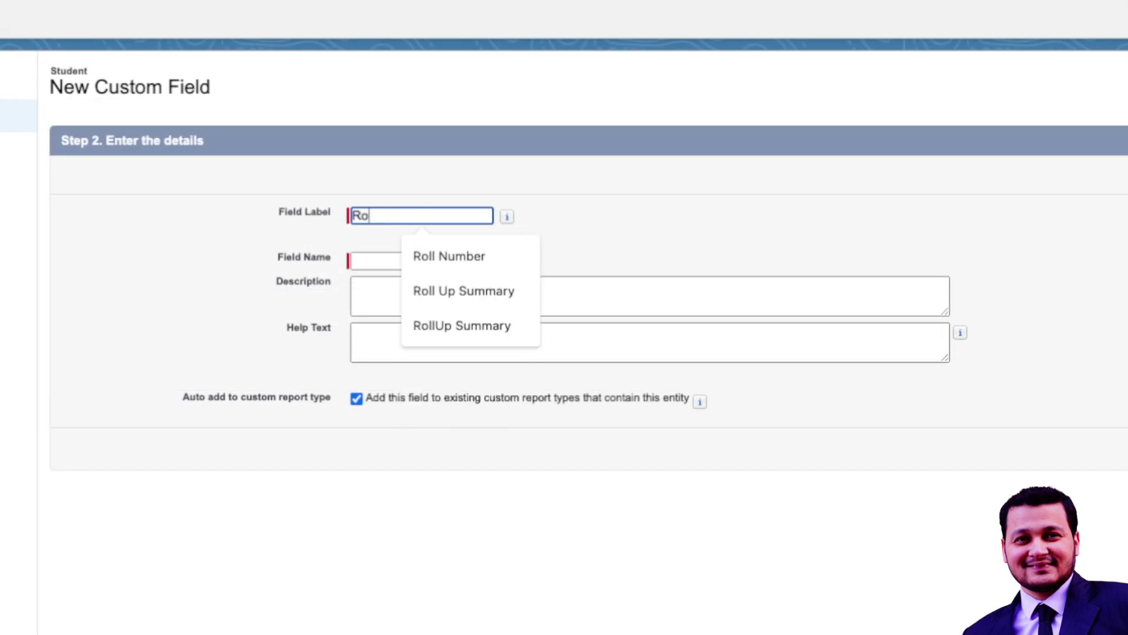
text(ll UP)
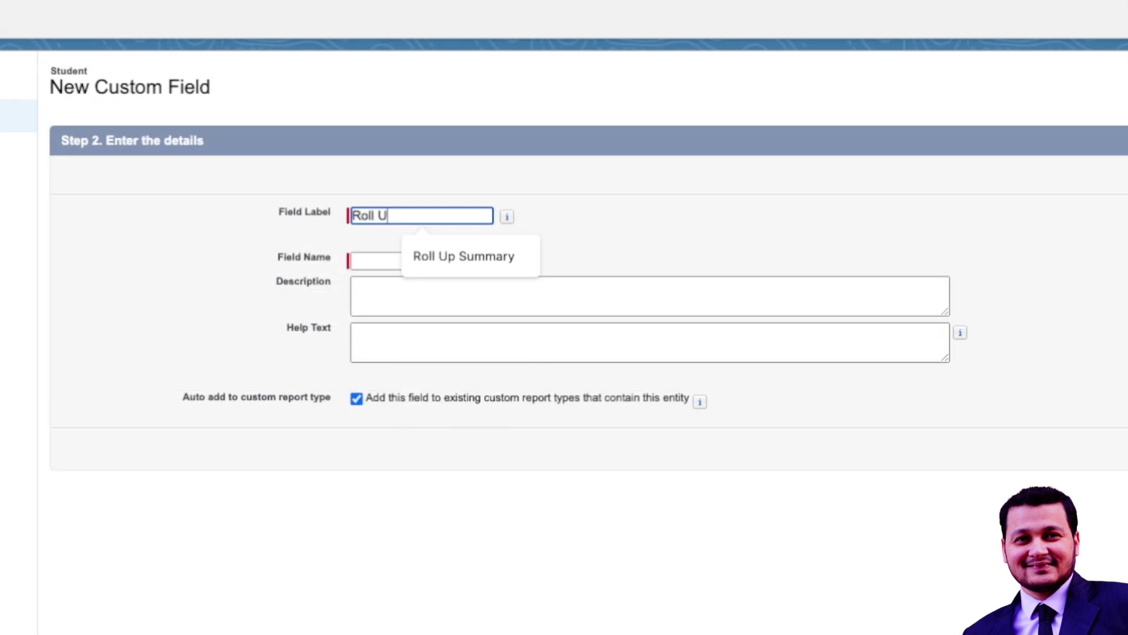
key(BackSpace)
key(BackSpace)
text(p Sum)
click(373, 265)
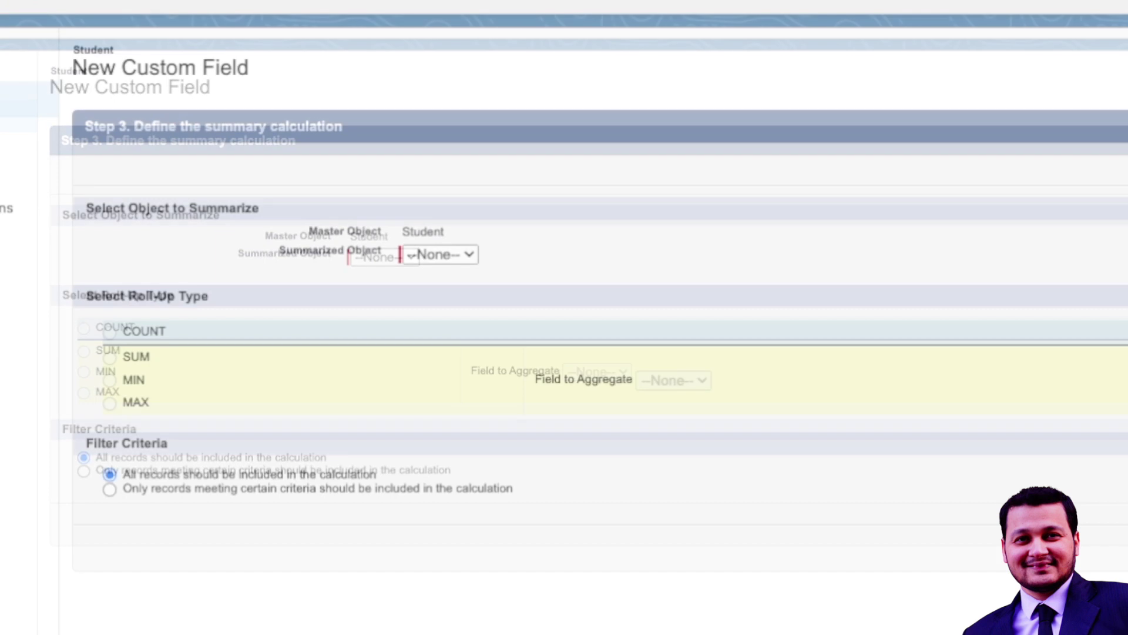
Make it SUM the Fee Paid field across the Fees records
click(456, 255)
click(458, 281)
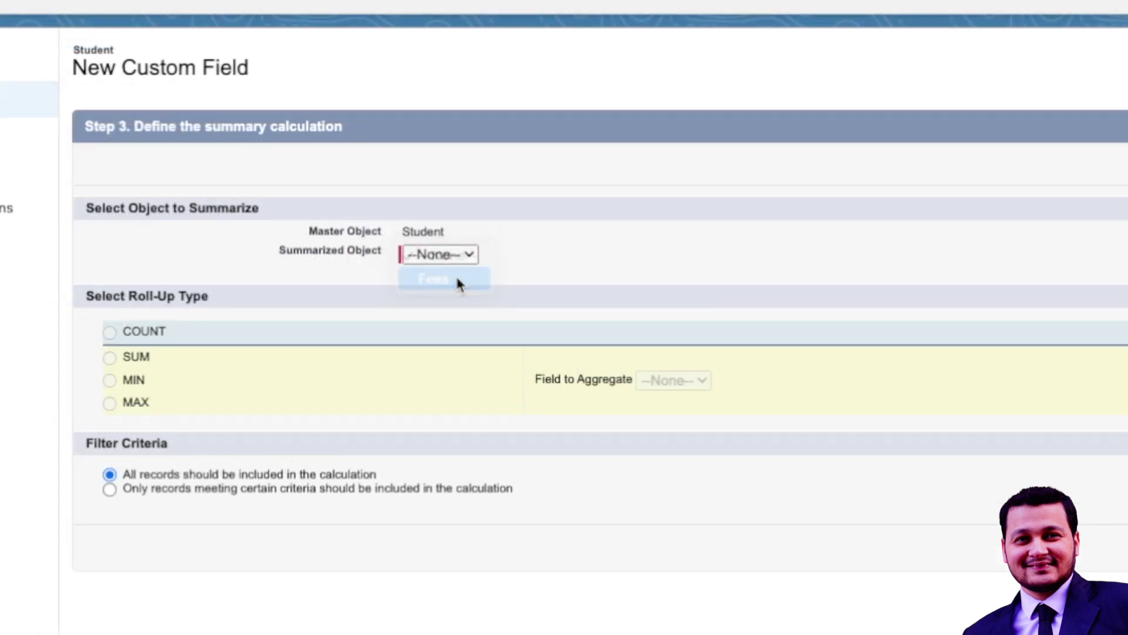
click(126, 360)
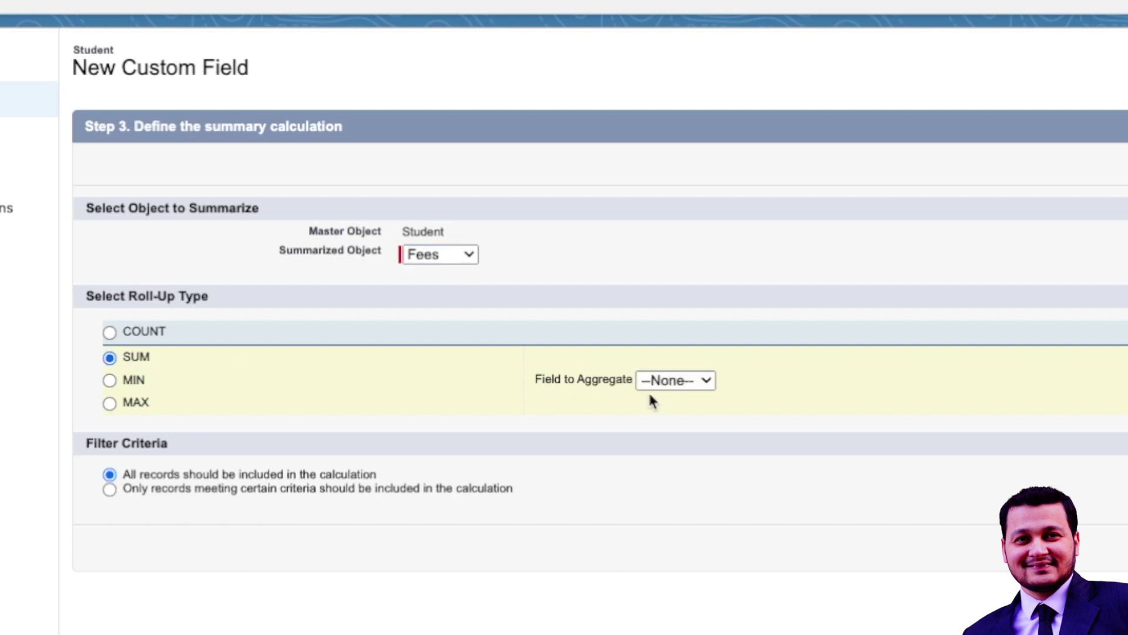
click(687, 382)
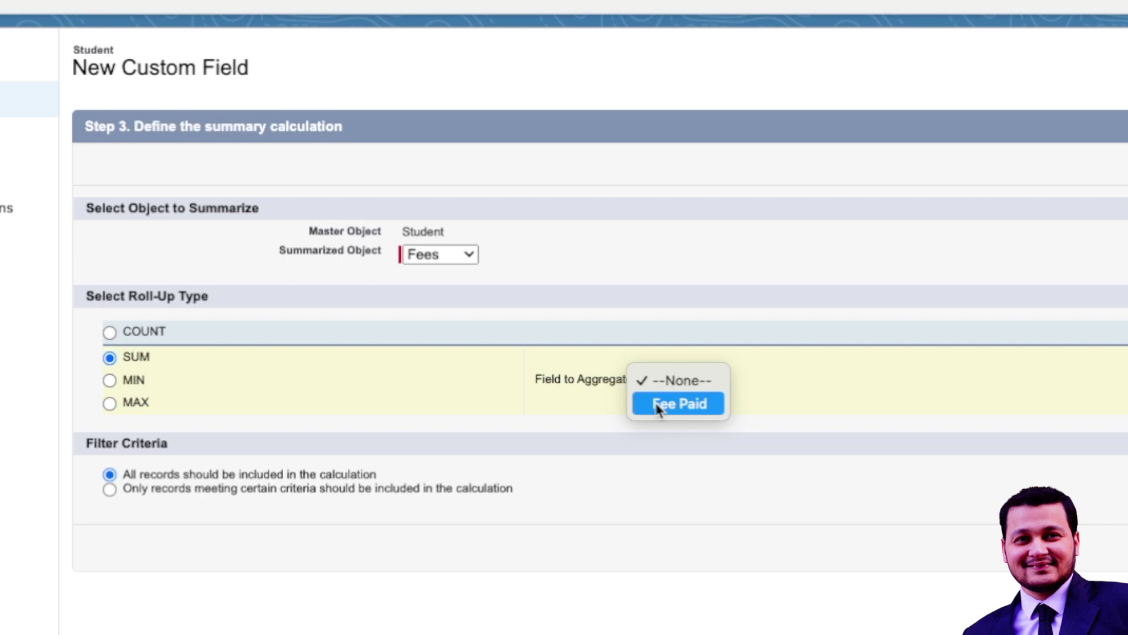
click(658, 404)
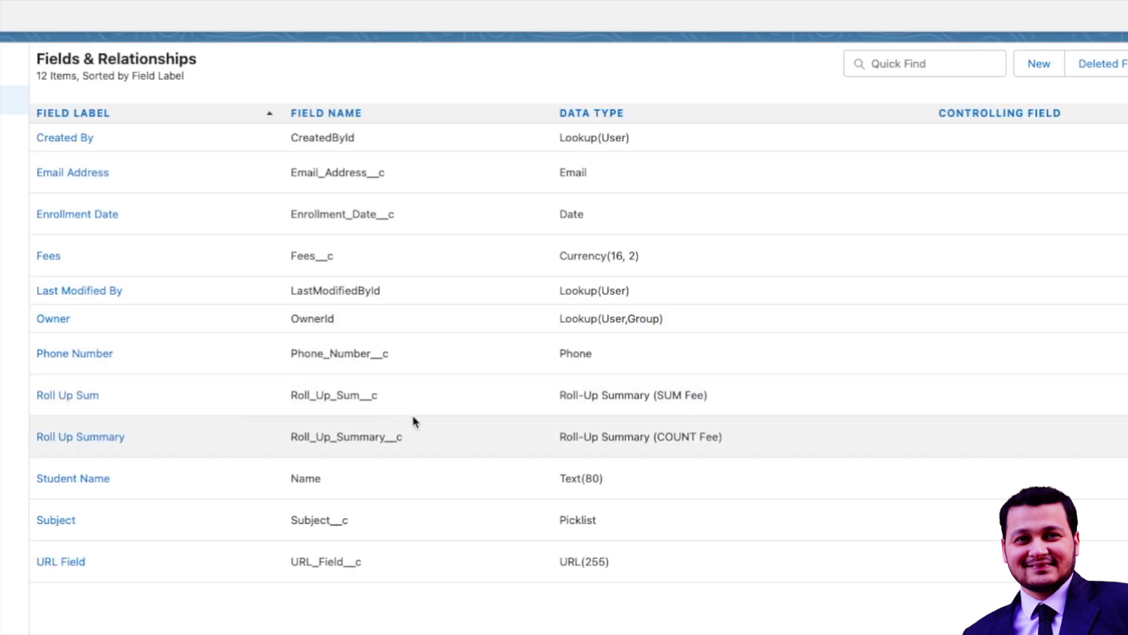
Start a new Roll-Up Summary field on Student labelled 'Roll Up Max'
click(1027, 69)
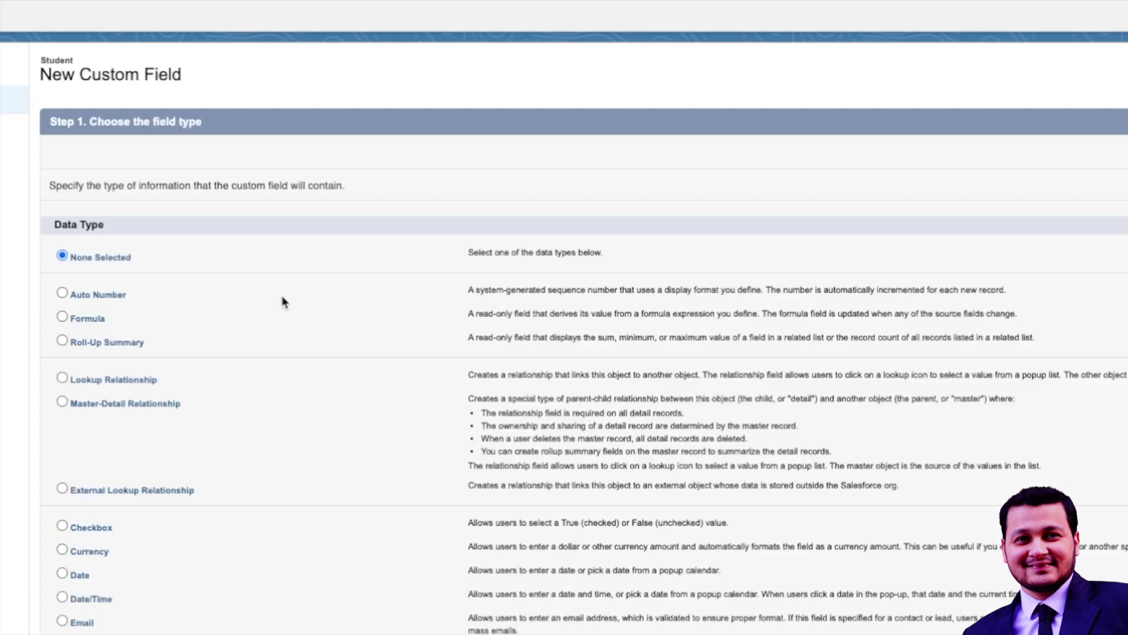
click(143, 350)
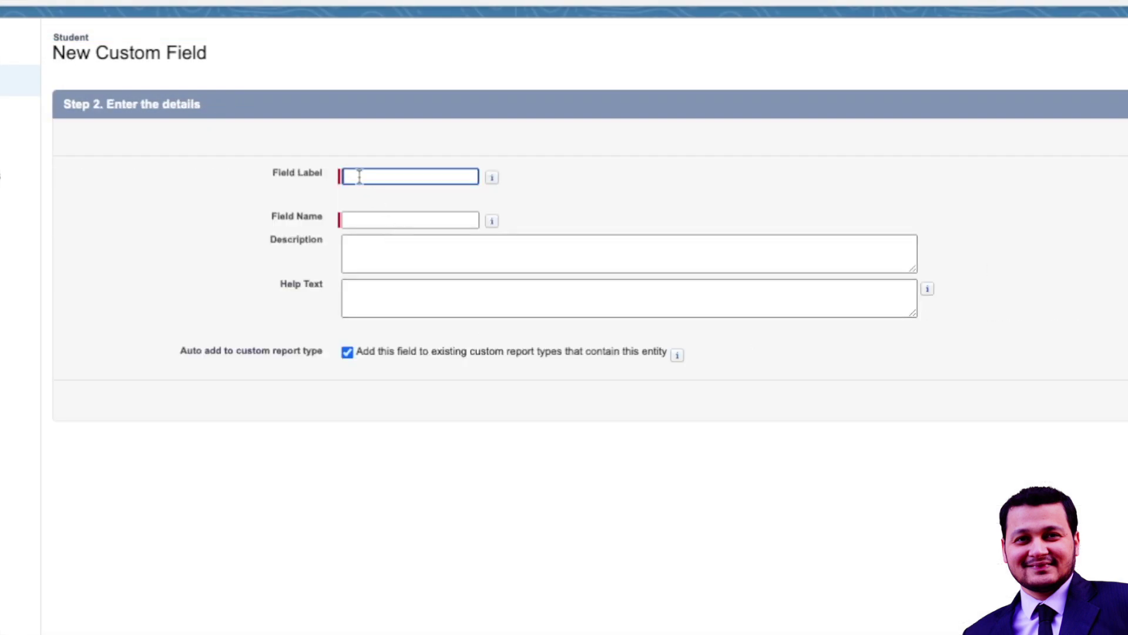
click(359, 177)
text(Rol)
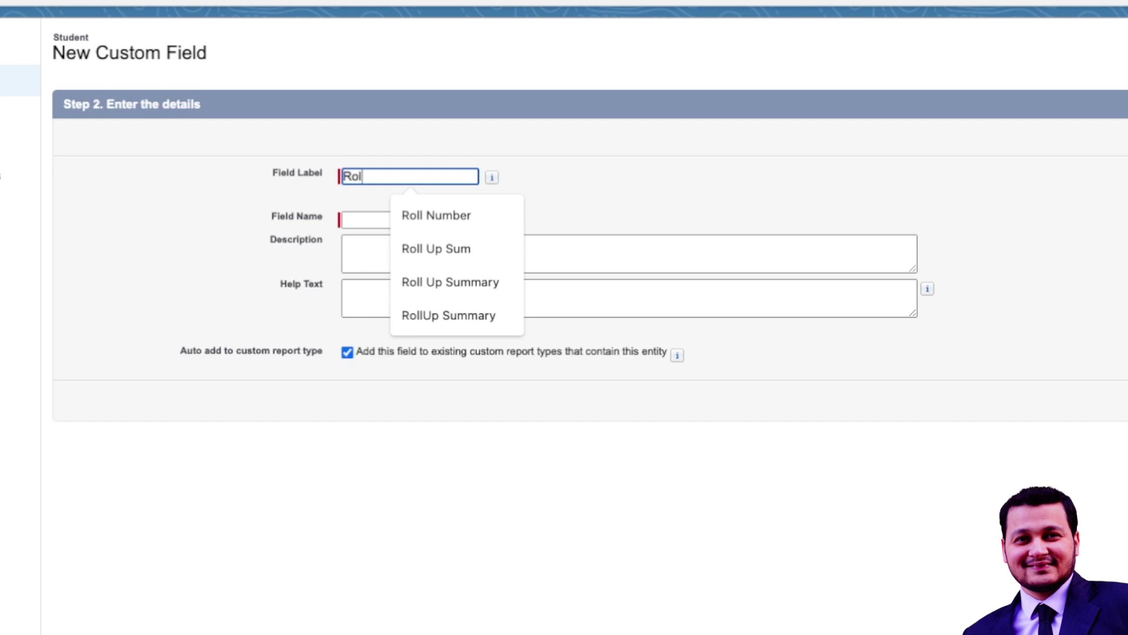
text(l Up Max)
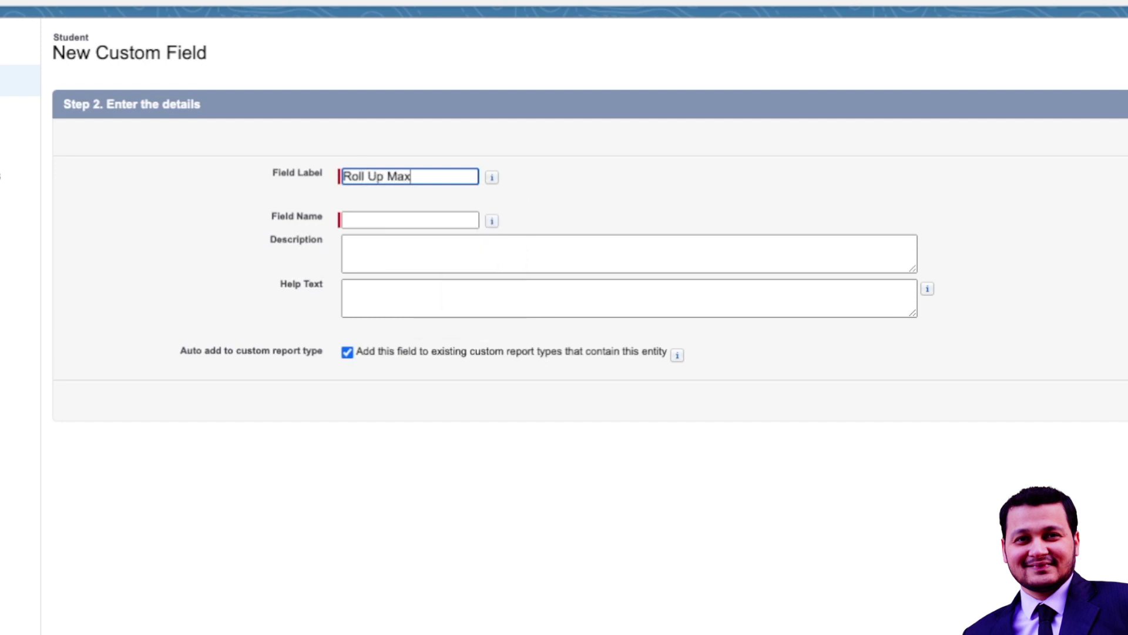
key(Tab)
click(458, 405)
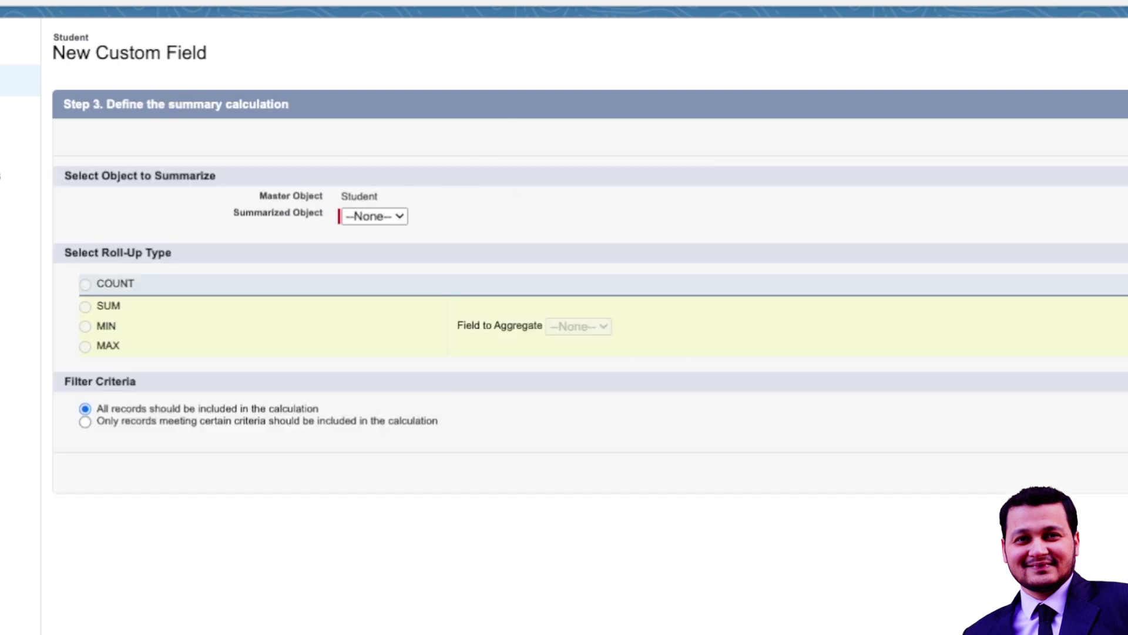
Define the roll-up as MAX of Fee Paid over the Fees records
click(369, 218)
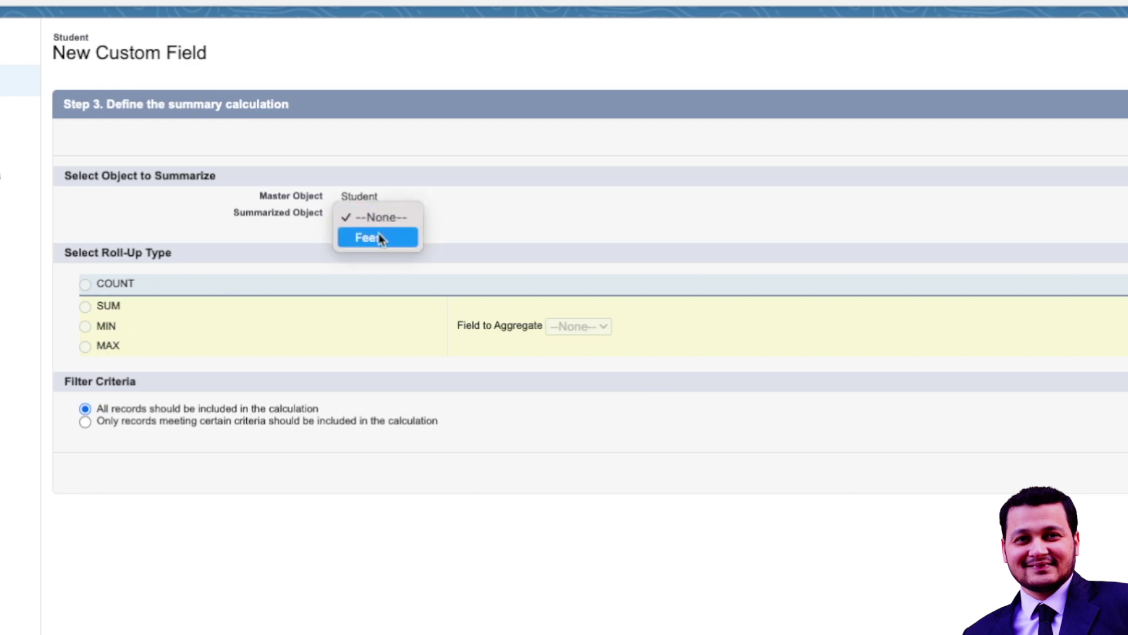
click(109, 347)
click(578, 327)
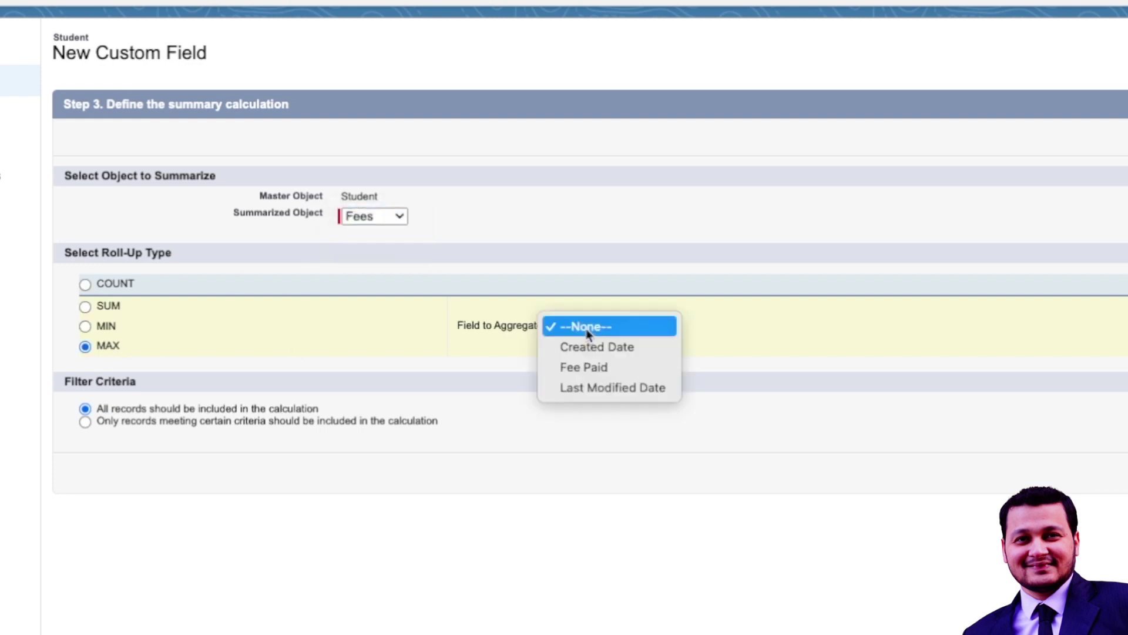
click(608, 367)
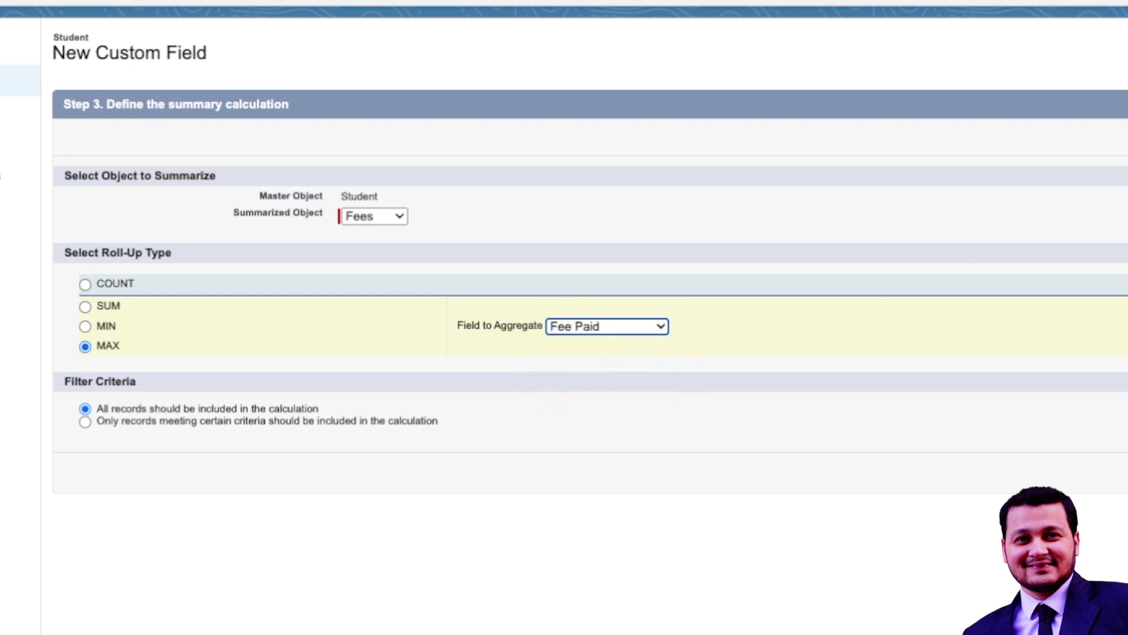
click(660, 328)
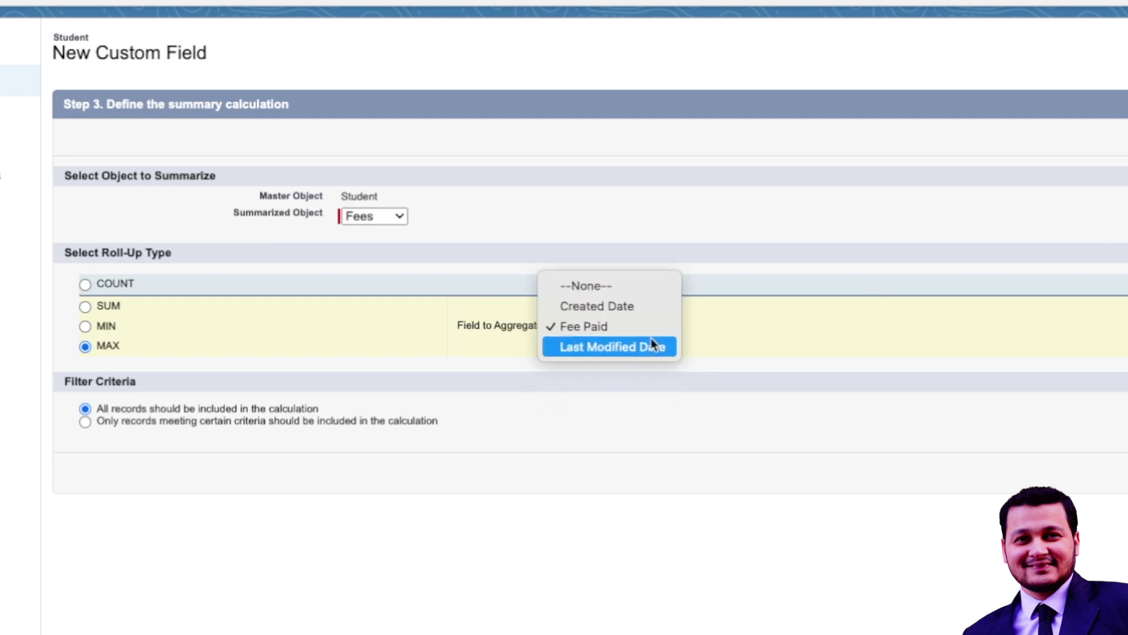
click(590, 326)
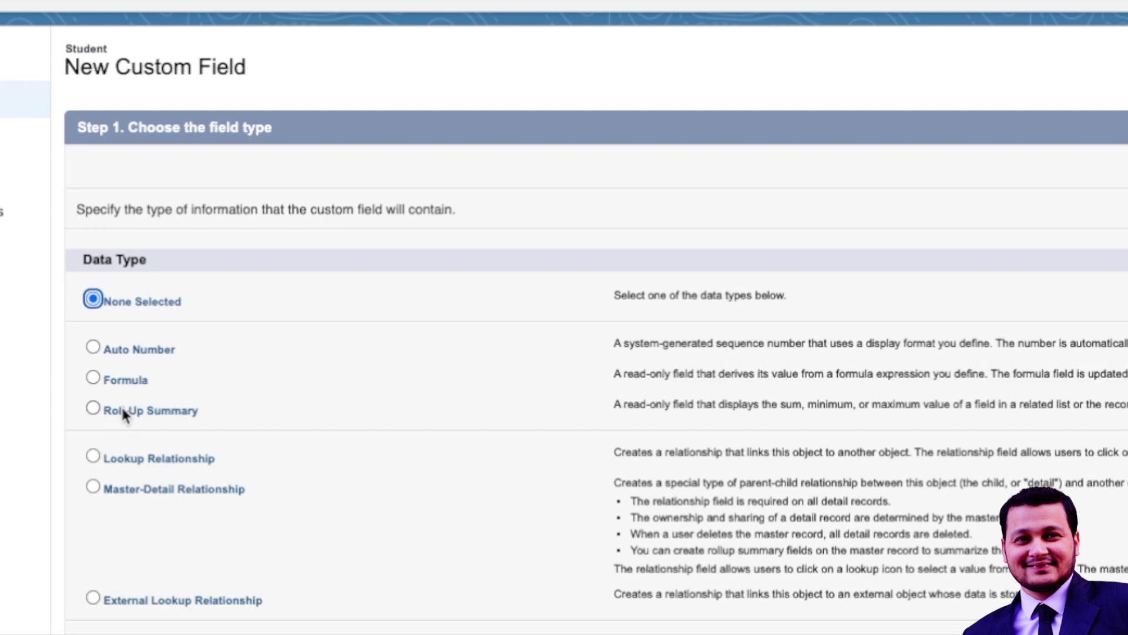
Start a Roll-Up Summary field labelled 'Roll Up Min', fixing the mistyped label
click(124, 411)
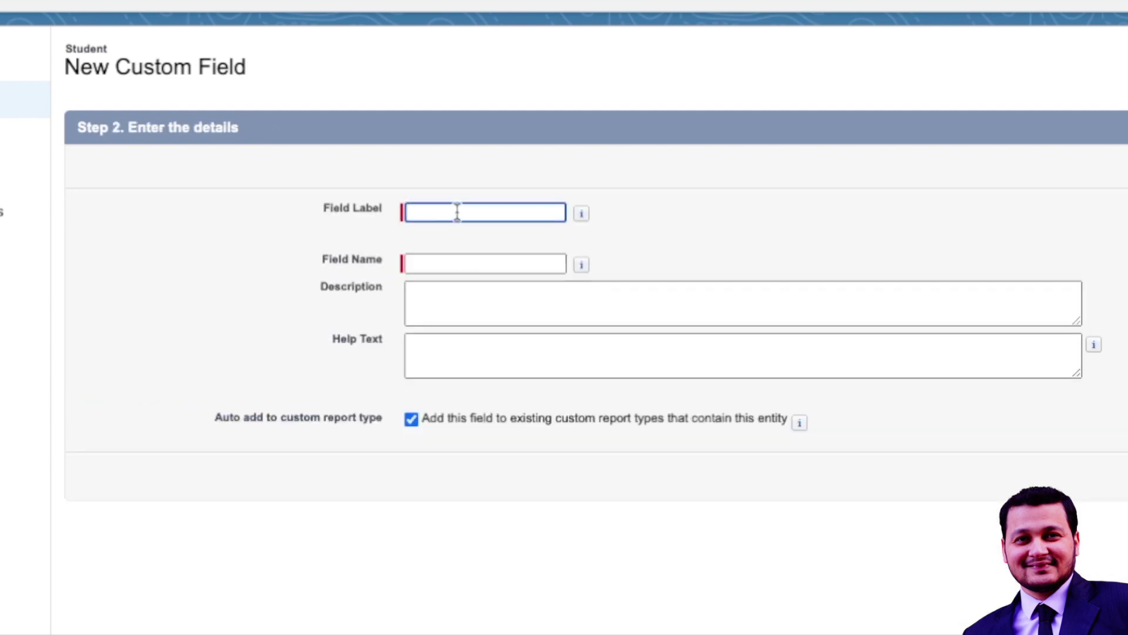
click(457, 211)
text(Roll Up Mis)
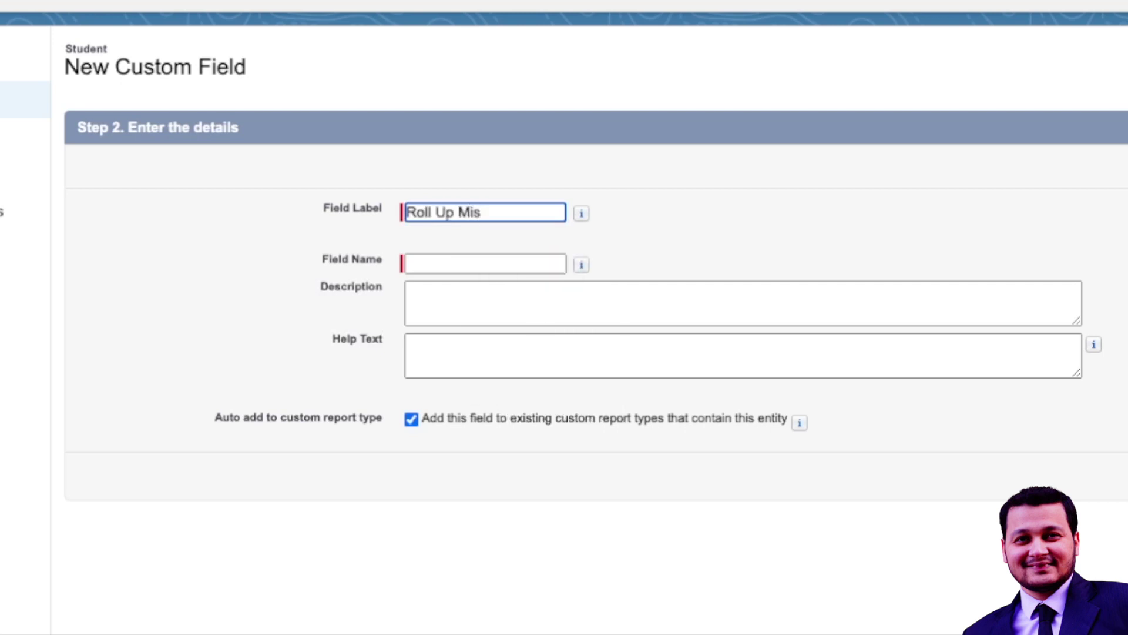
key(BackSpace)
text(n)
click(464, 264)
key(Return)
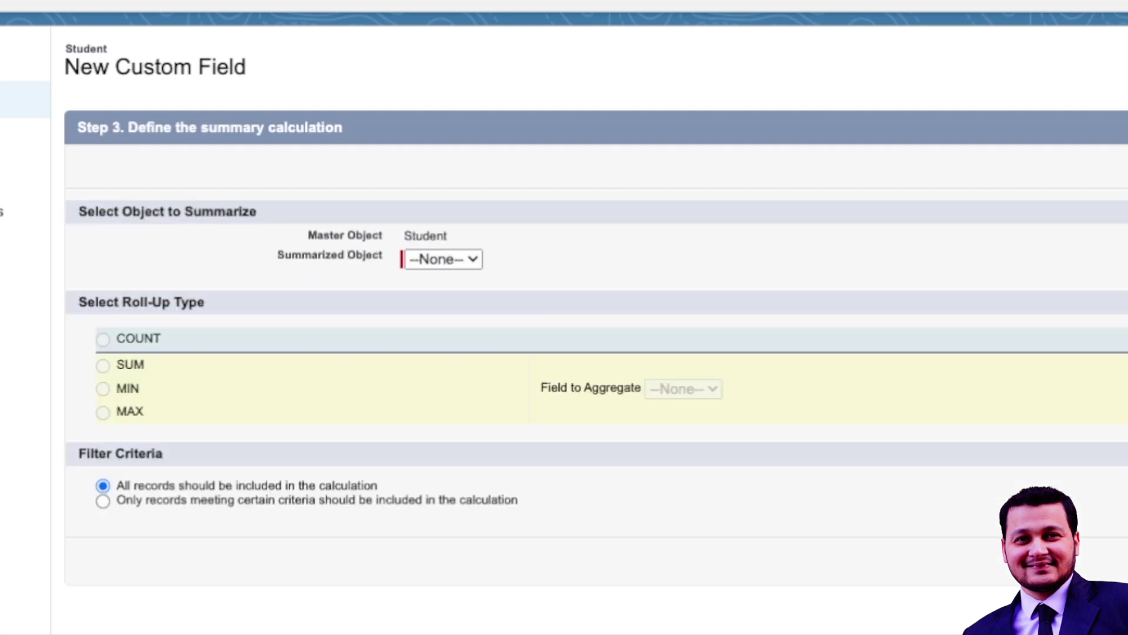
Define the roll-up as MIN of Last Modified Date over the Fees records
click(442, 258)
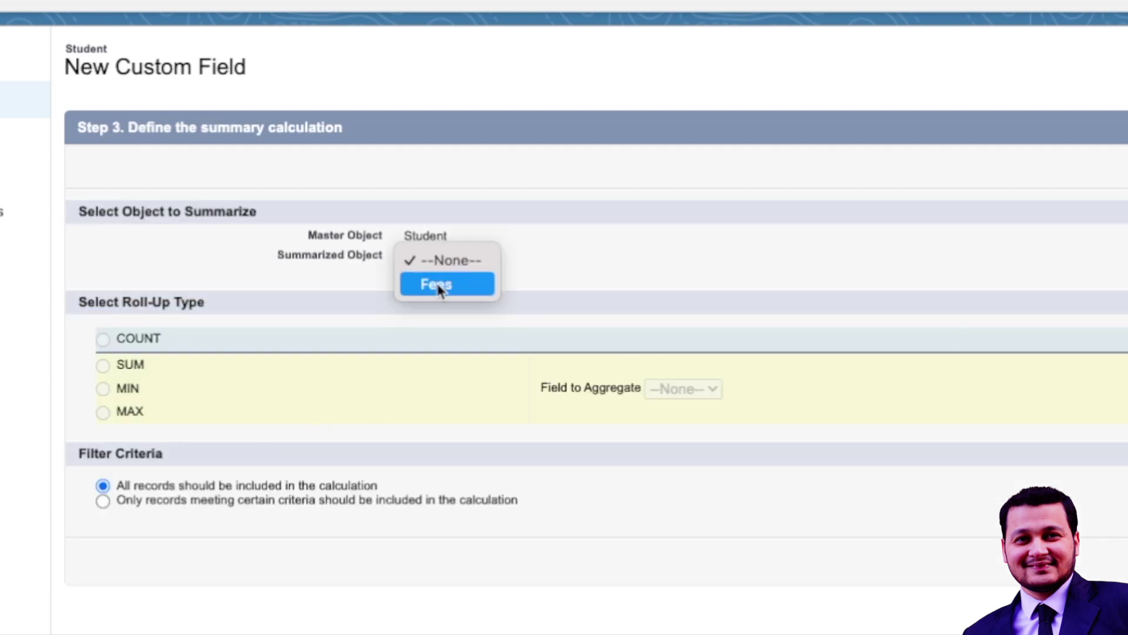
click(439, 287)
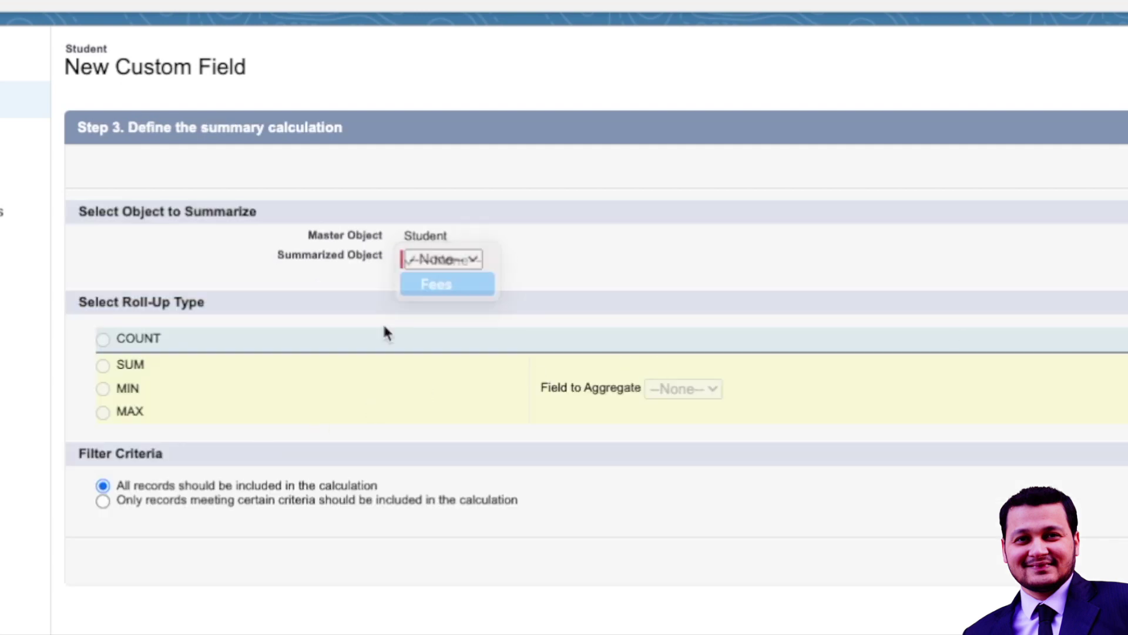
click(125, 389)
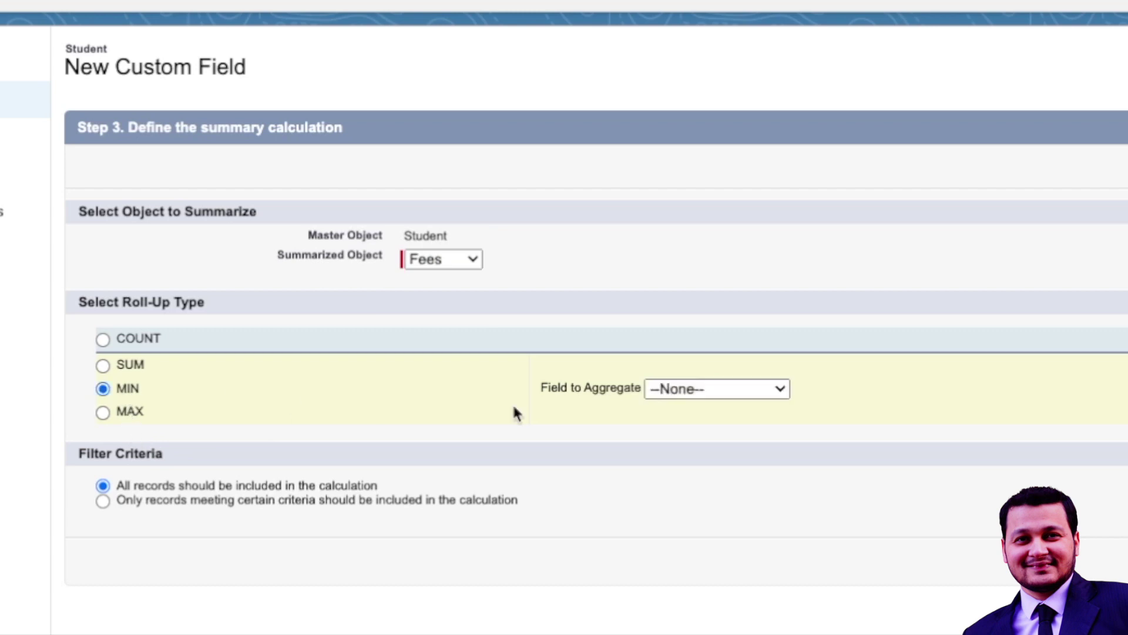
click(701, 390)
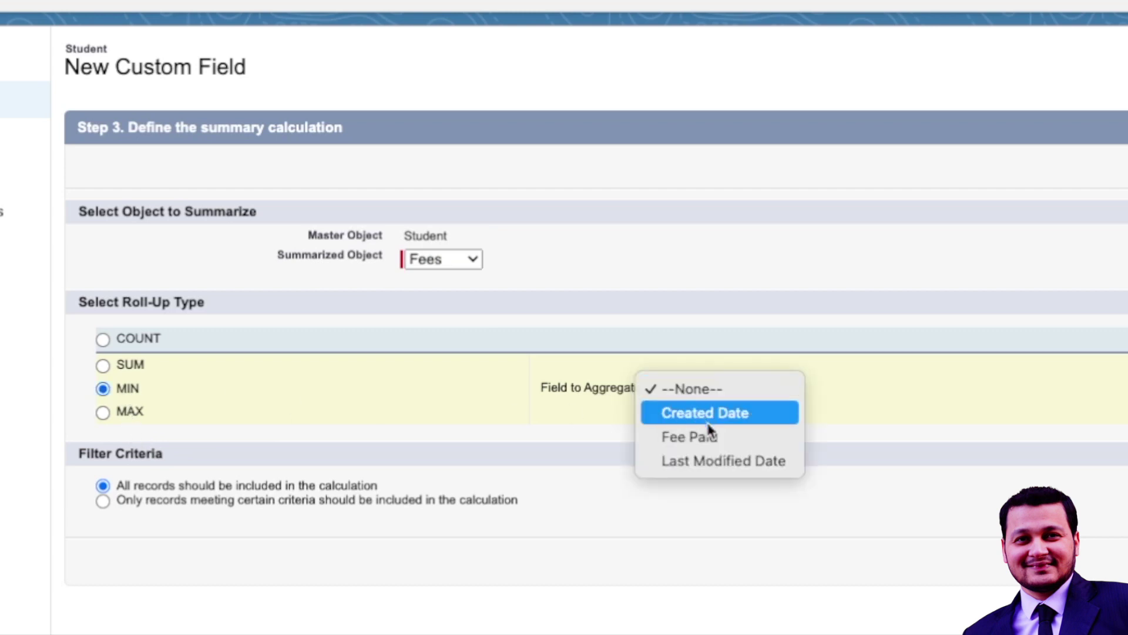
click(727, 461)
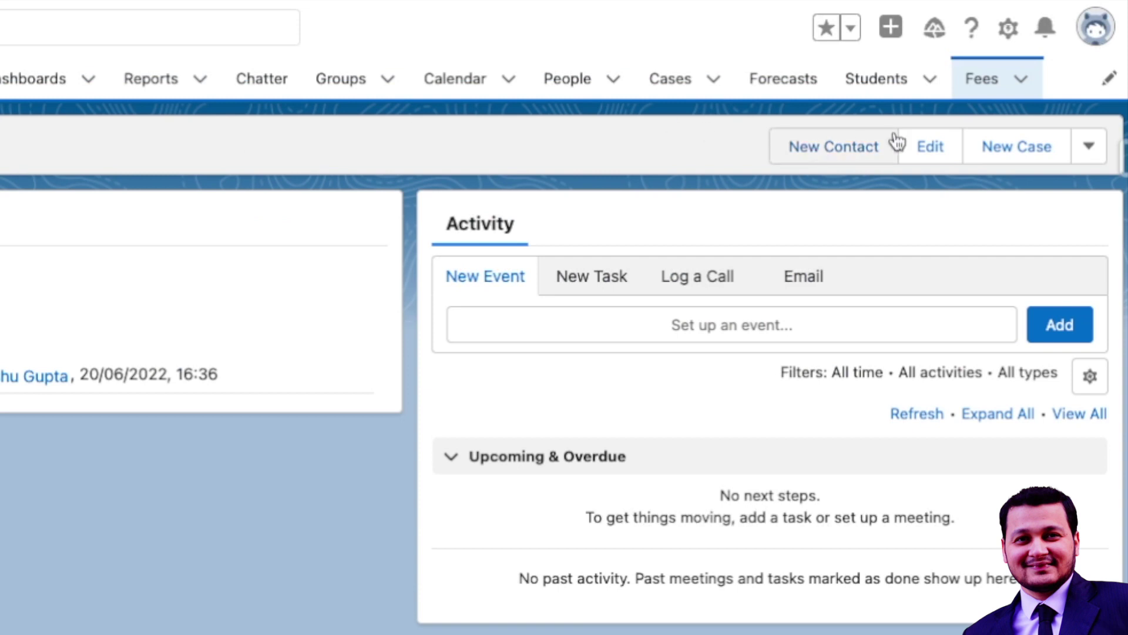
Create and save a new Fee for student Record 5 with Fee Paid 2000
click(1019, 81)
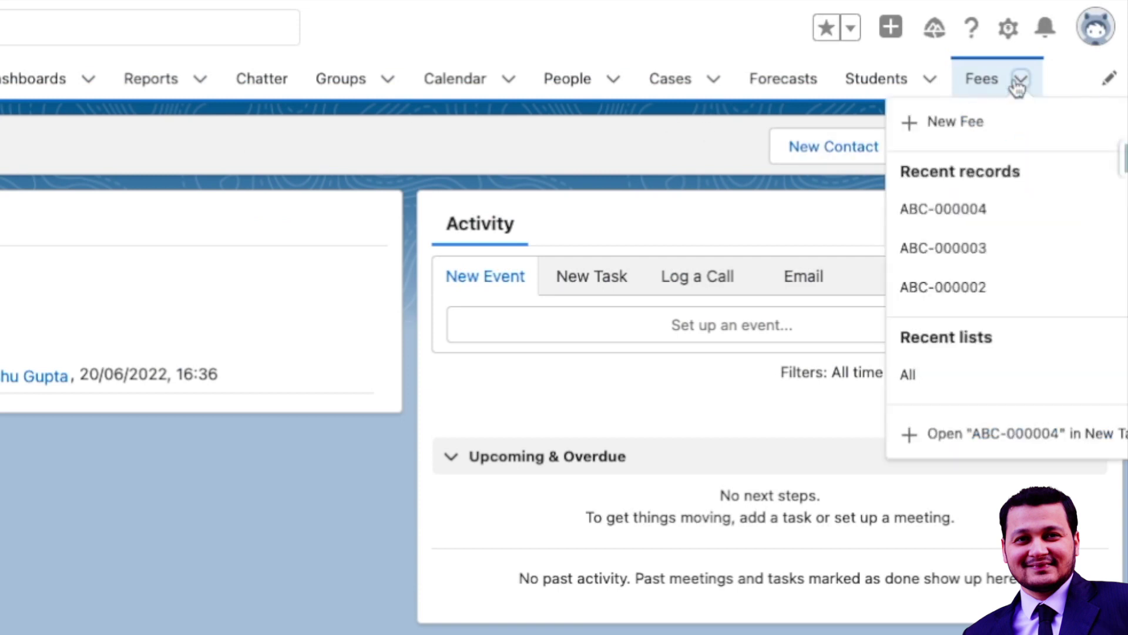
click(979, 124)
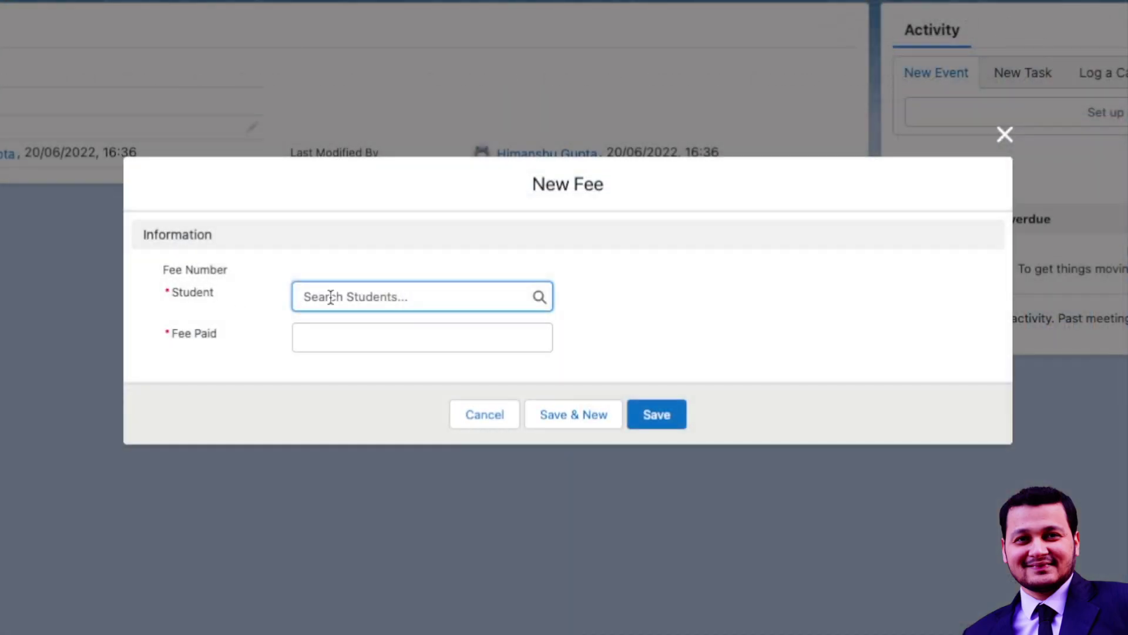
click(331, 296)
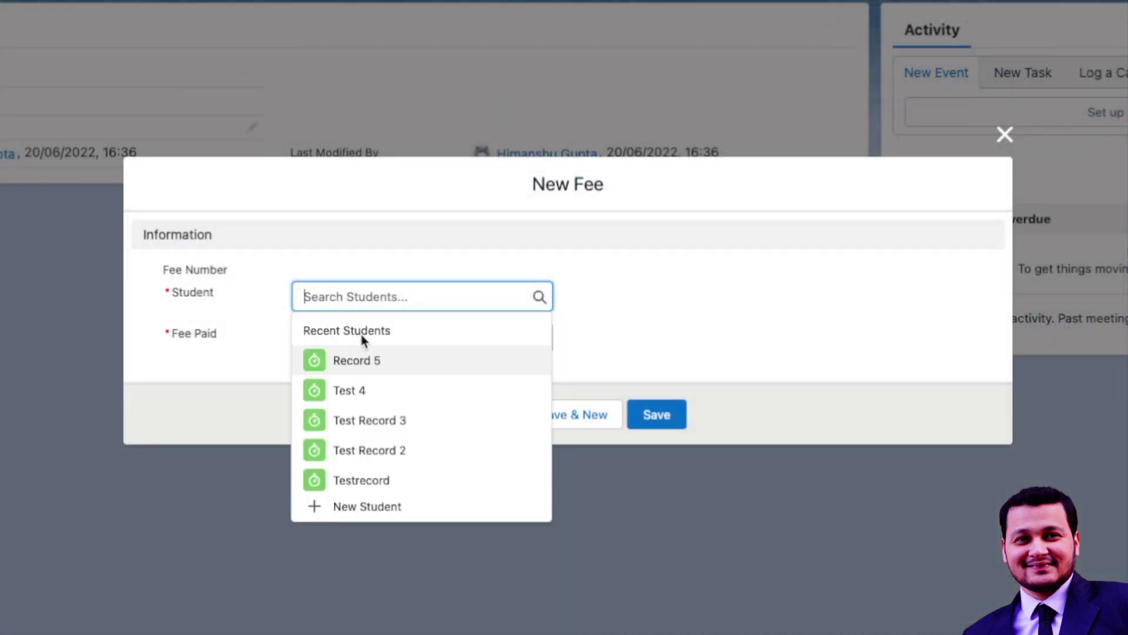
click(369, 361)
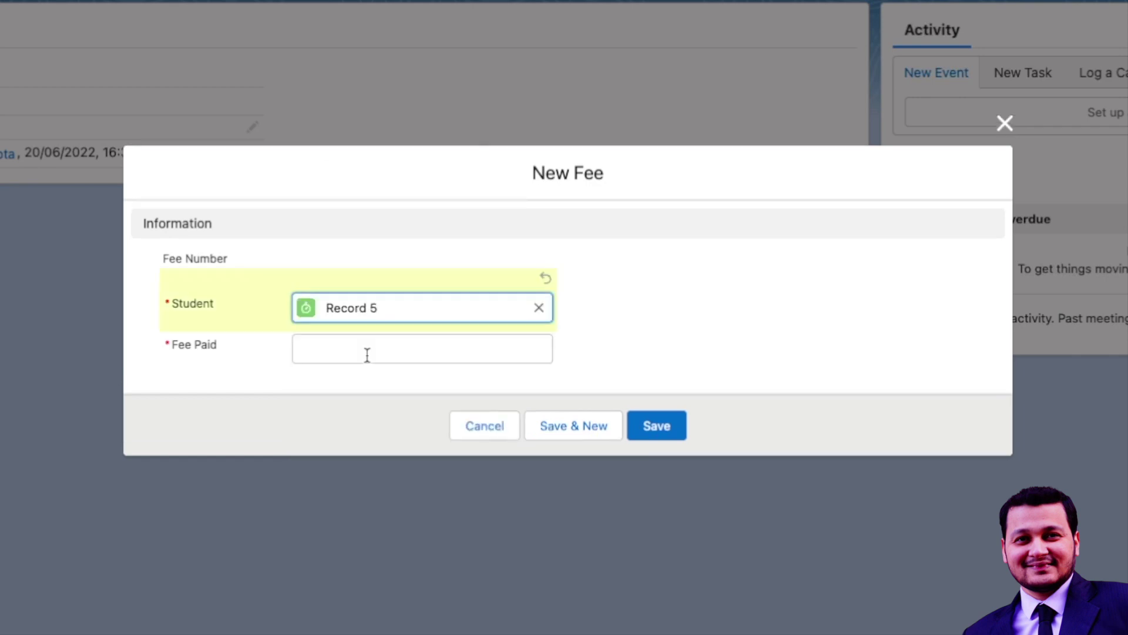
click(338, 348)
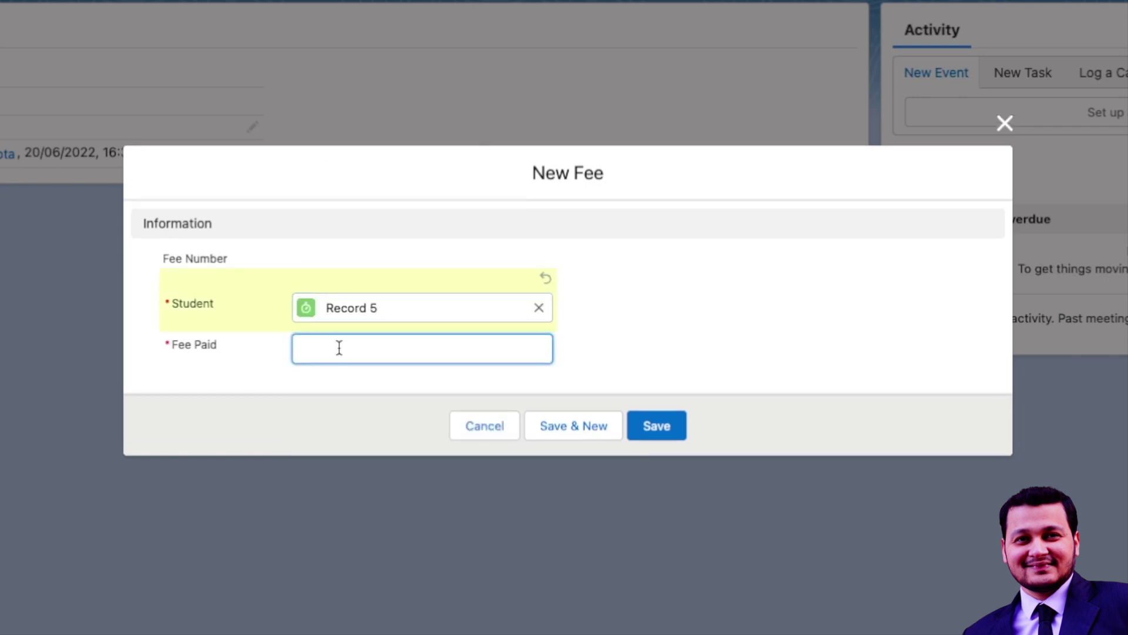
text(2000)
click(675, 334)
click(658, 436)
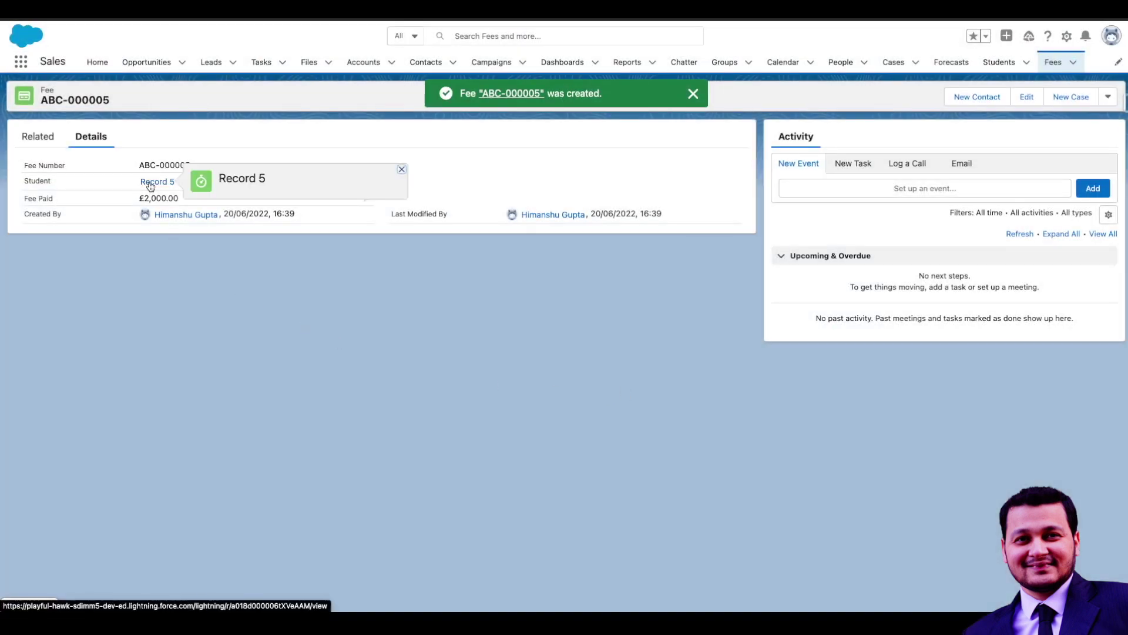
Open student Record 5 from the fee and reload its page
click(150, 183)
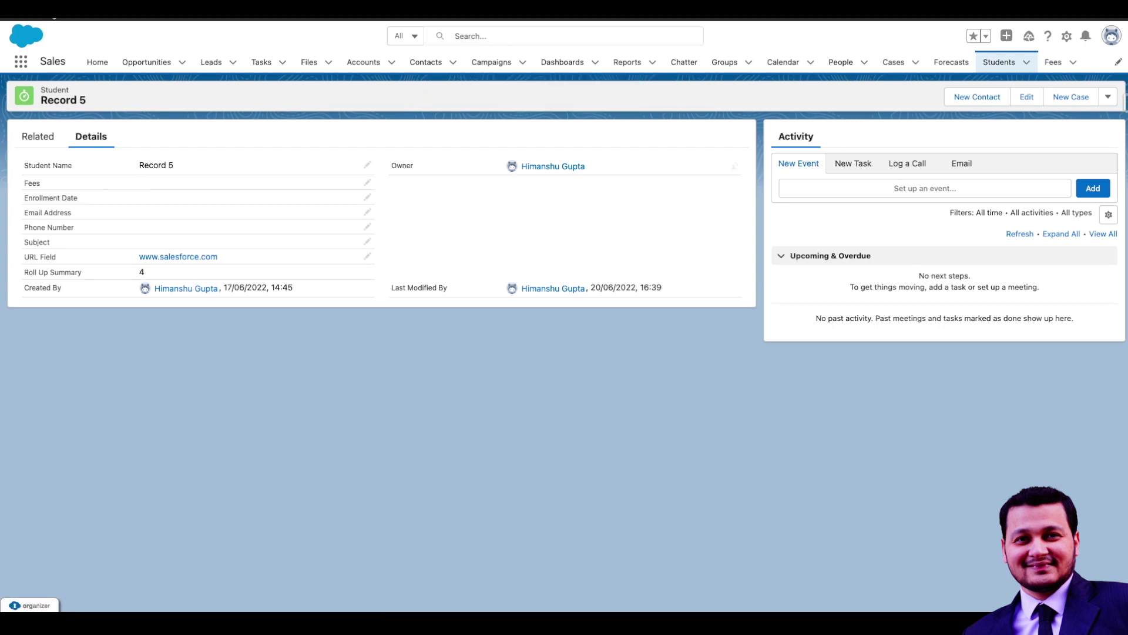
key(super+r)
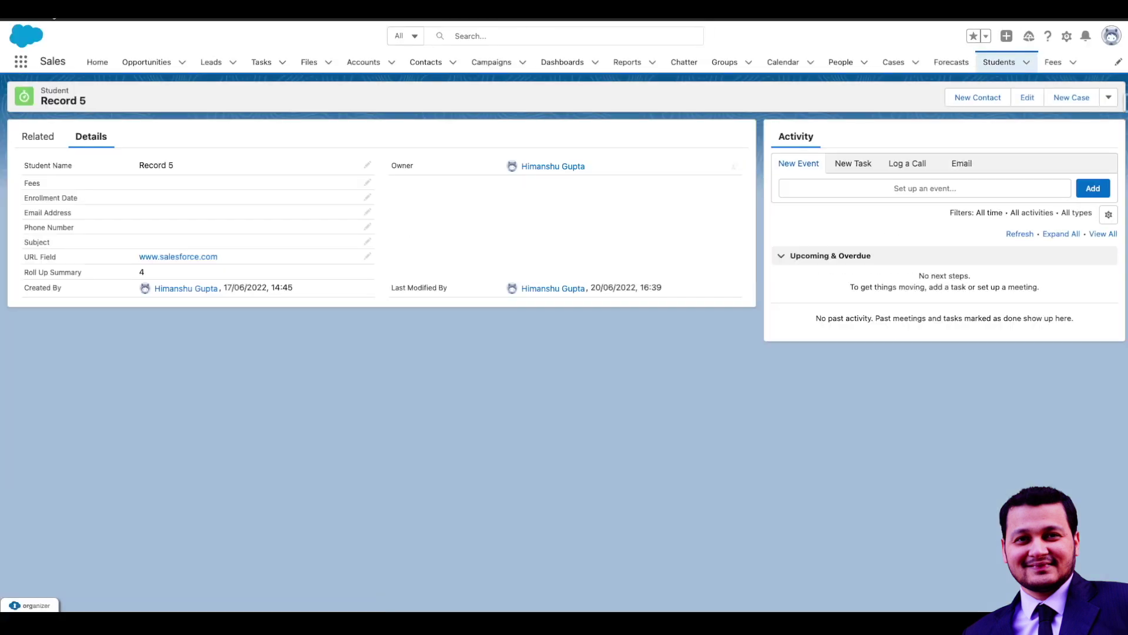
click(53, 16)
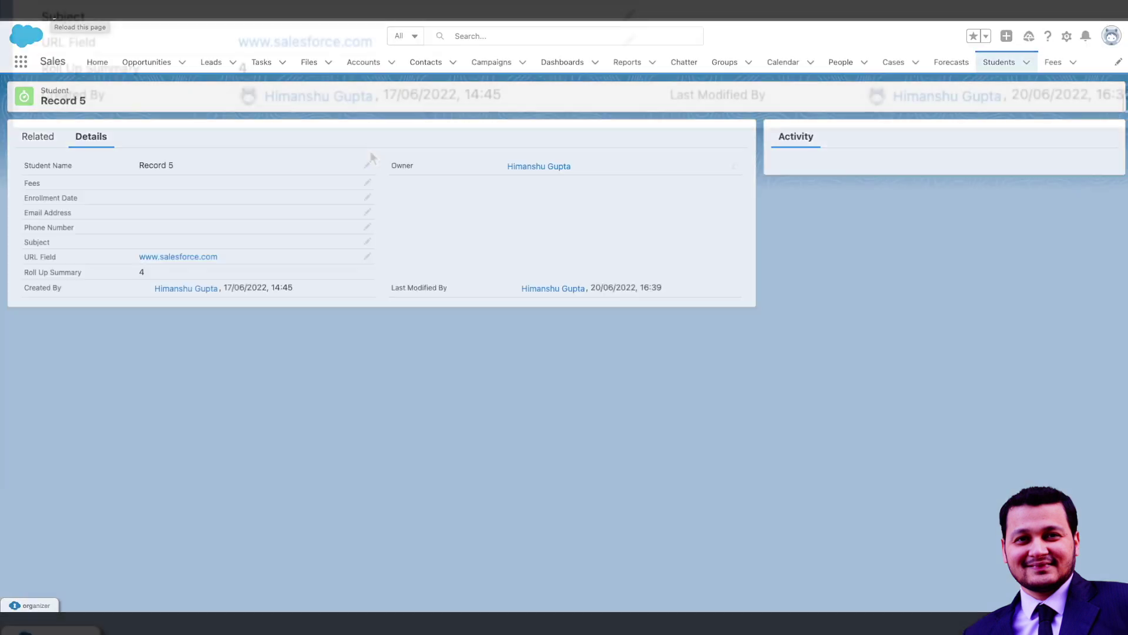
Open developer tools and run Empty cache and hard reload on the page
right_click(203, 333)
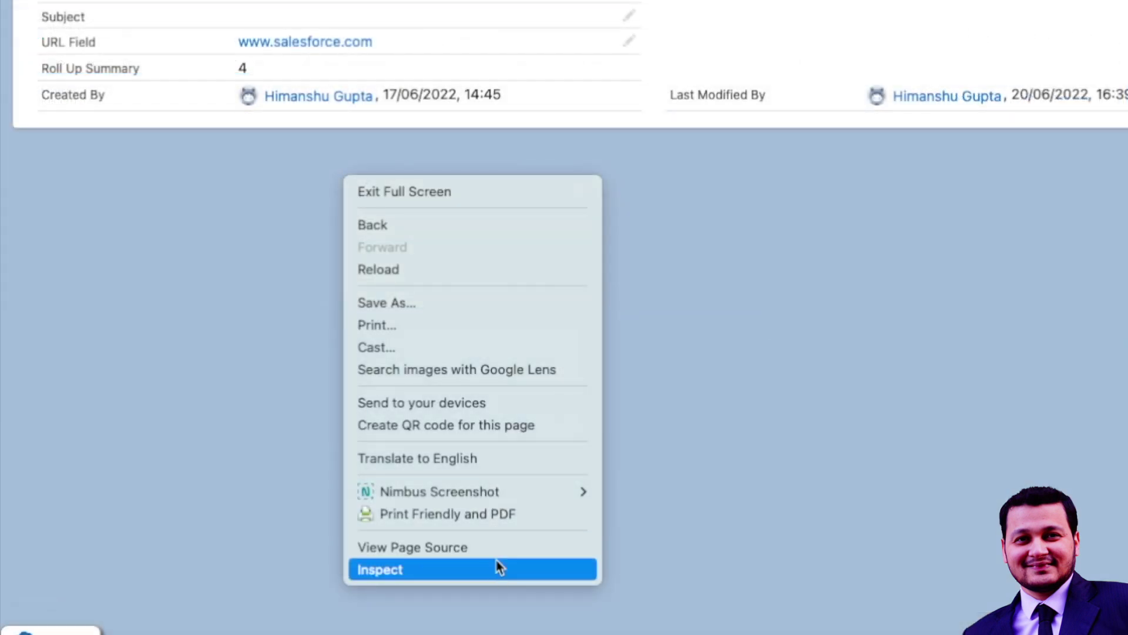
click(498, 566)
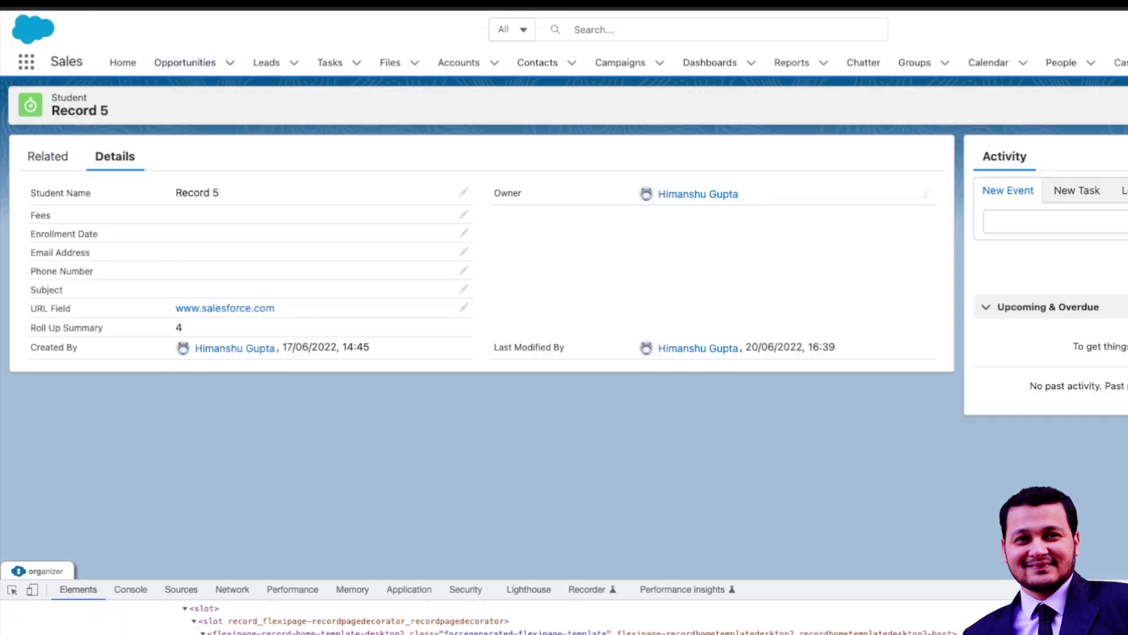
right_click(56, 8)
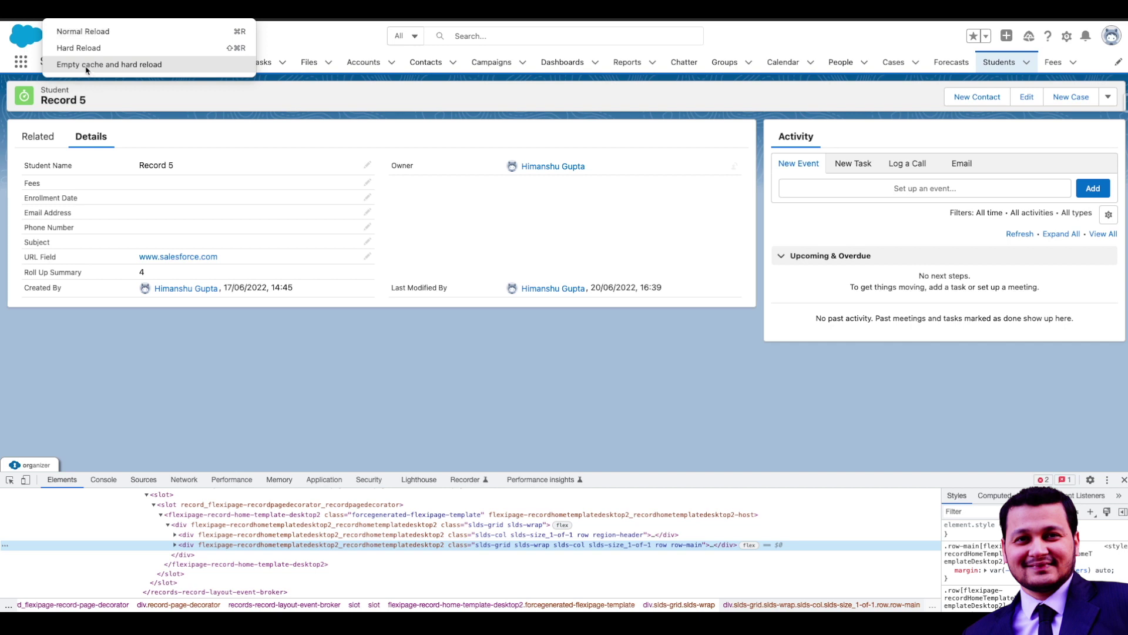
click(133, 65)
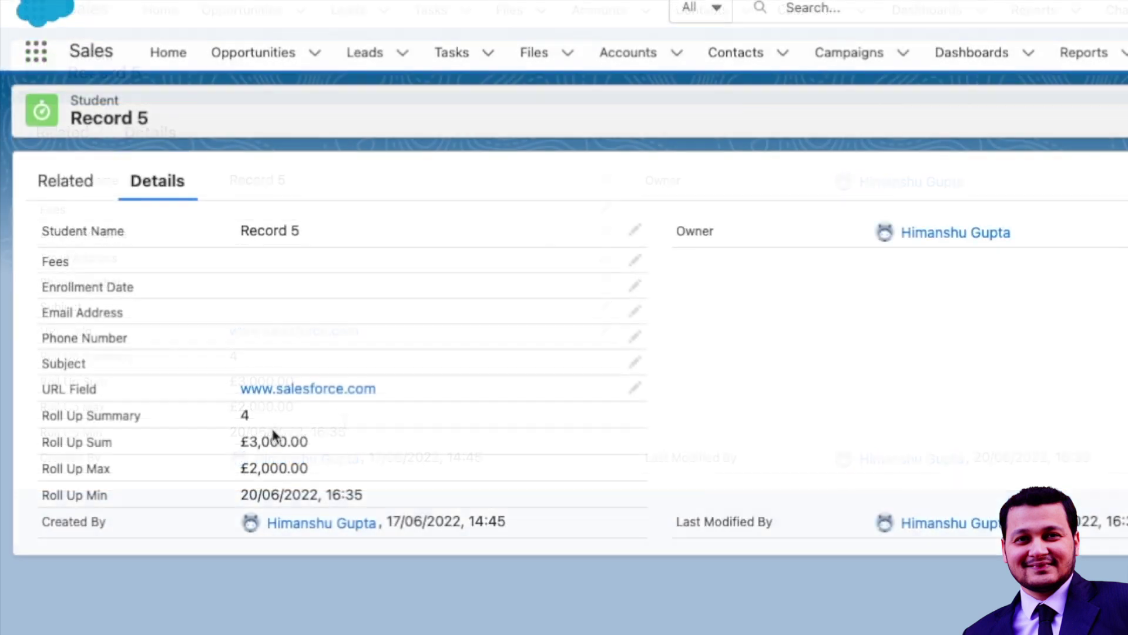
Review Record 5's related Fees list, then return to its details
click(41, 183)
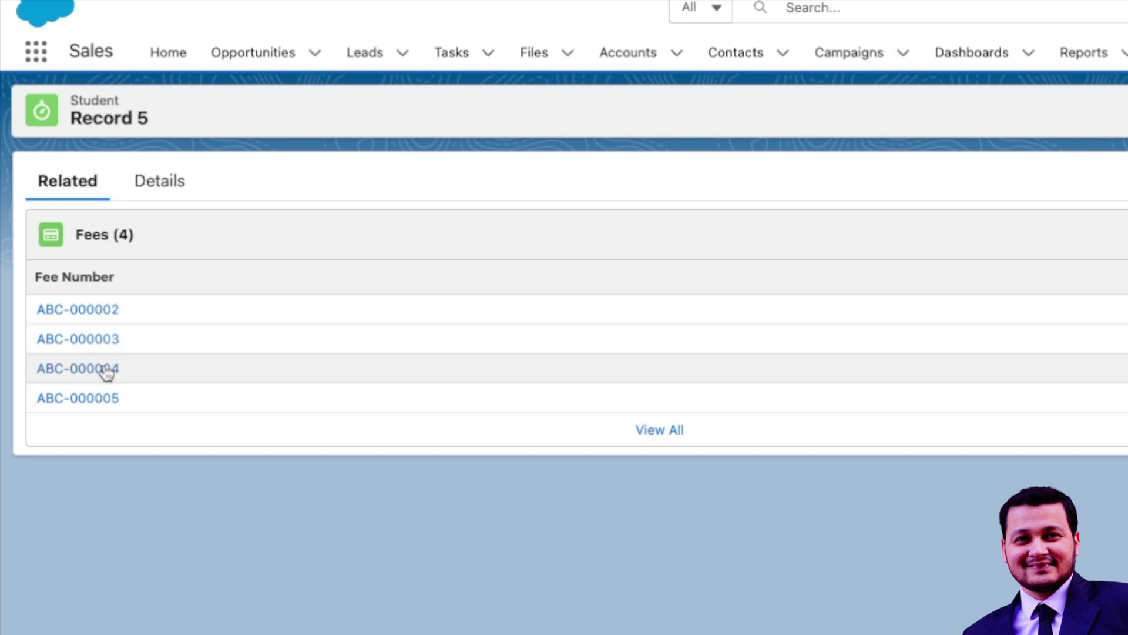
mouse_move(106, 372)
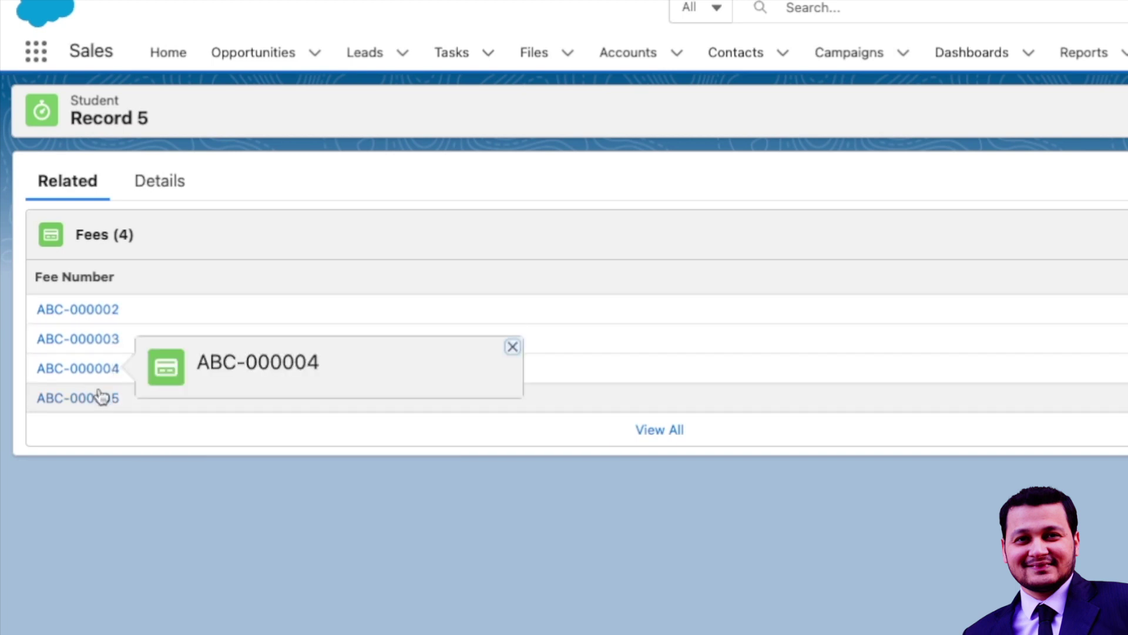
click(143, 189)
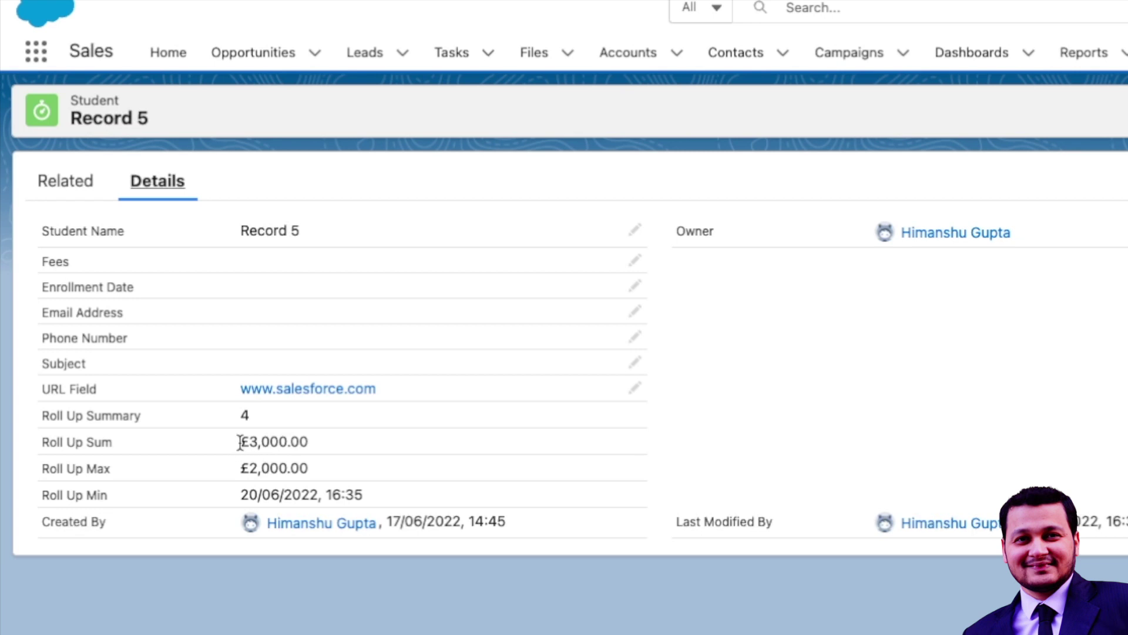
Check the roll-up values: Sum £3,000.00, Max £2,000.00, Min 20/06/2022, 16:35
drag(241, 442, 322, 446)
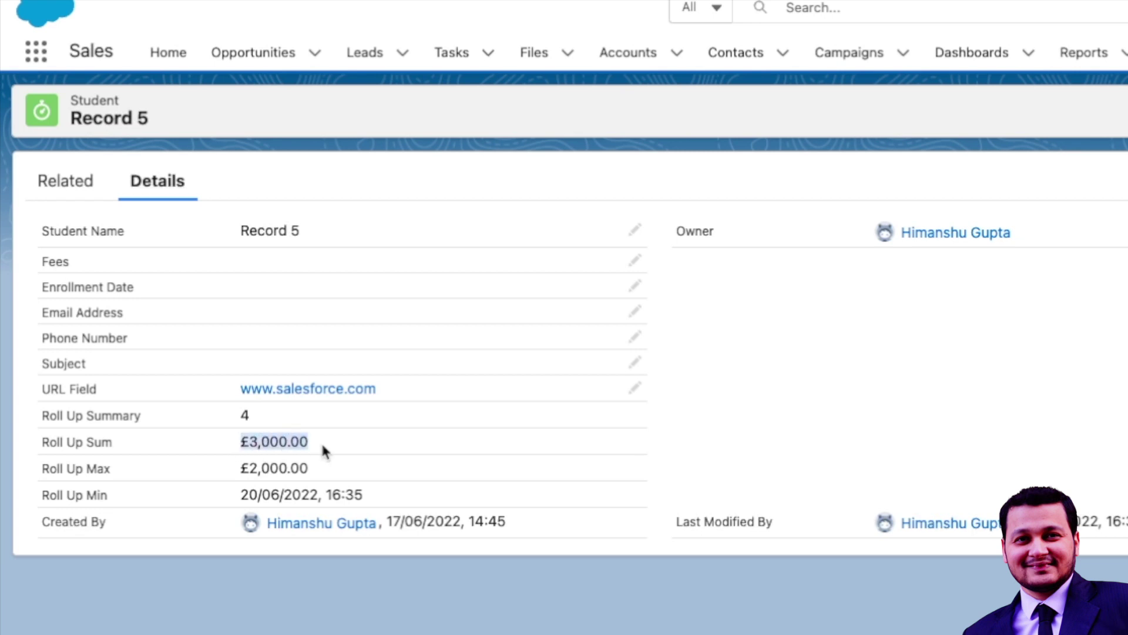
click(322, 445)
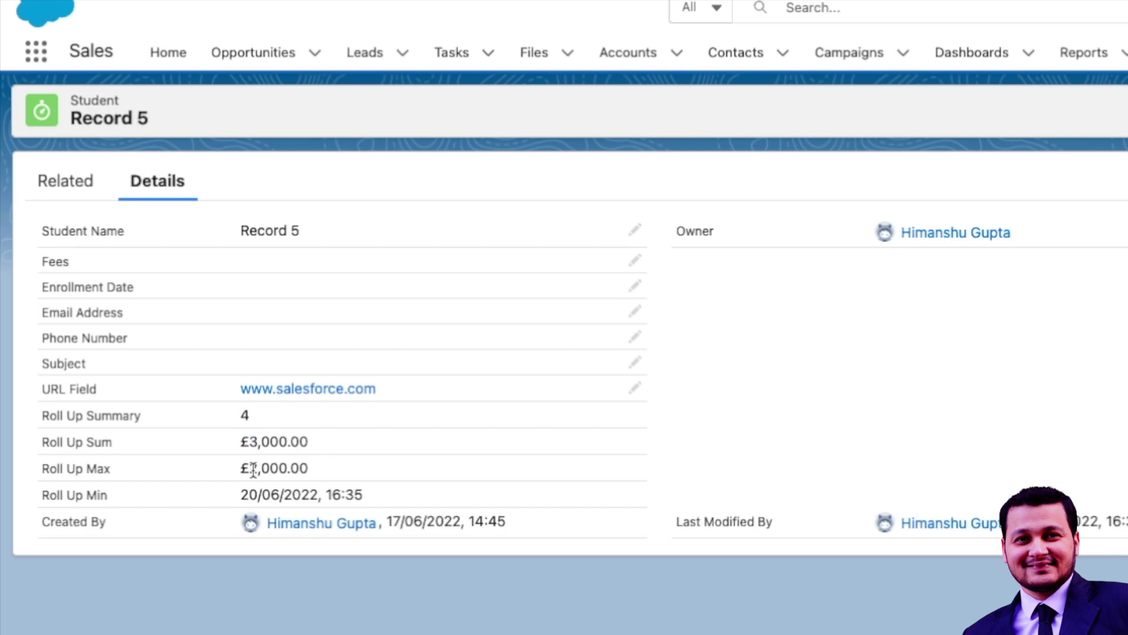
drag(241, 470, 310, 474)
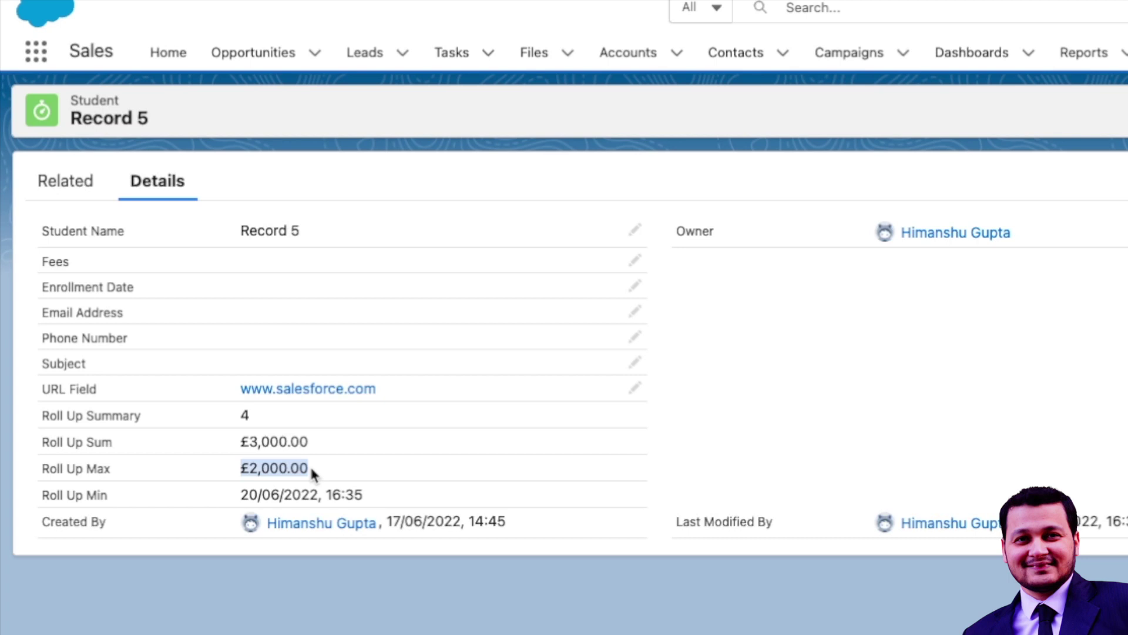
click(313, 470)
drag(313, 470, 247, 470)
click(228, 477)
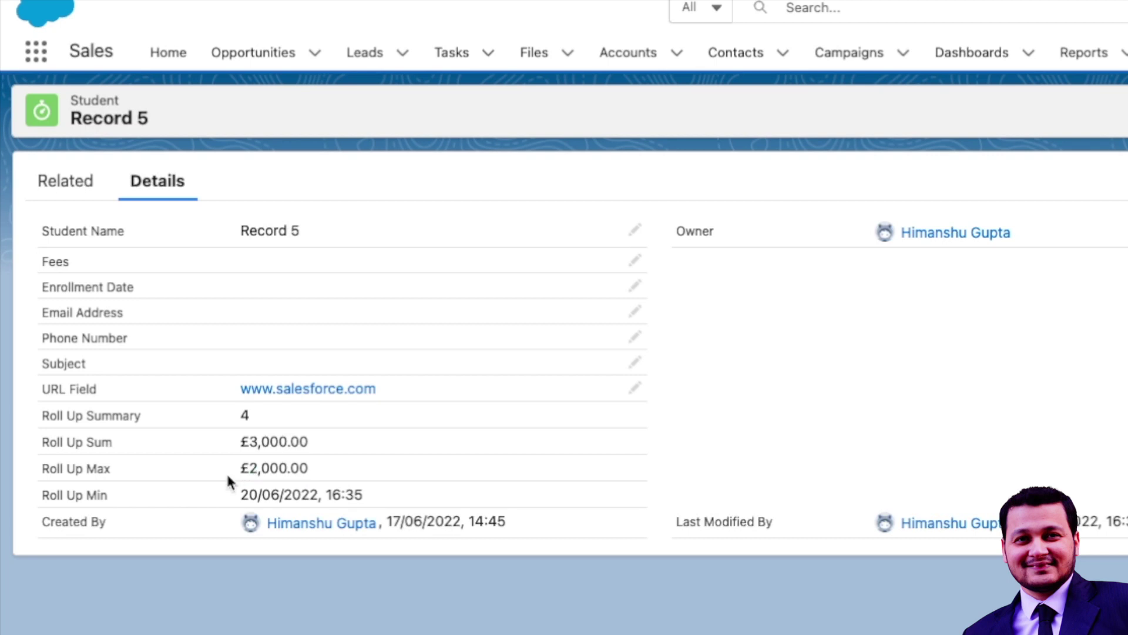
drag(320, 447, 240, 452)
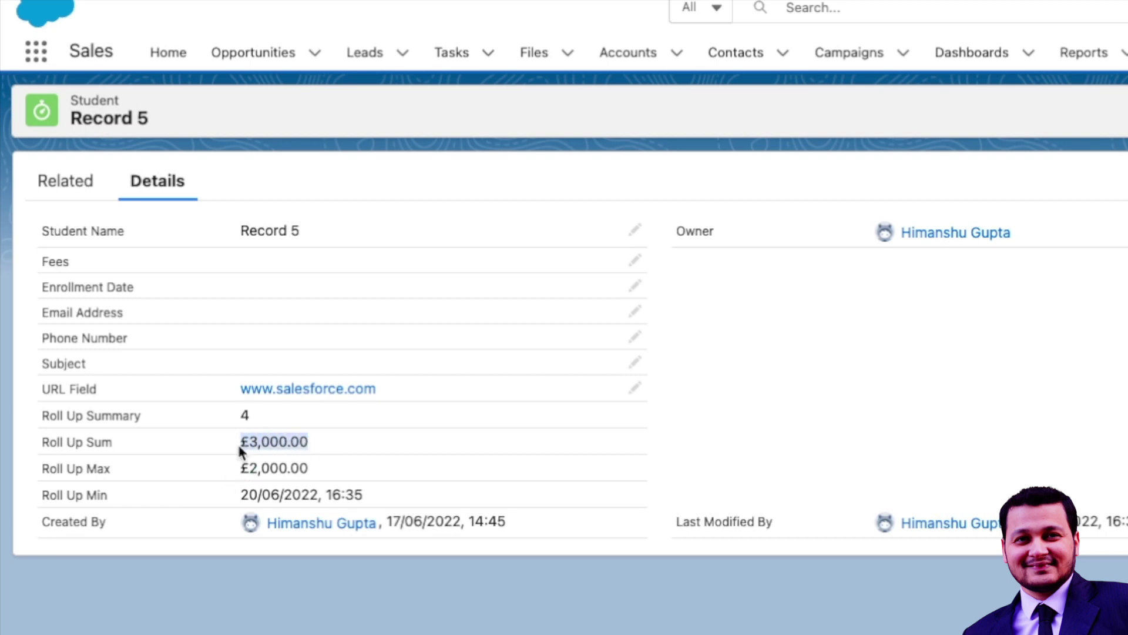
click(238, 442)
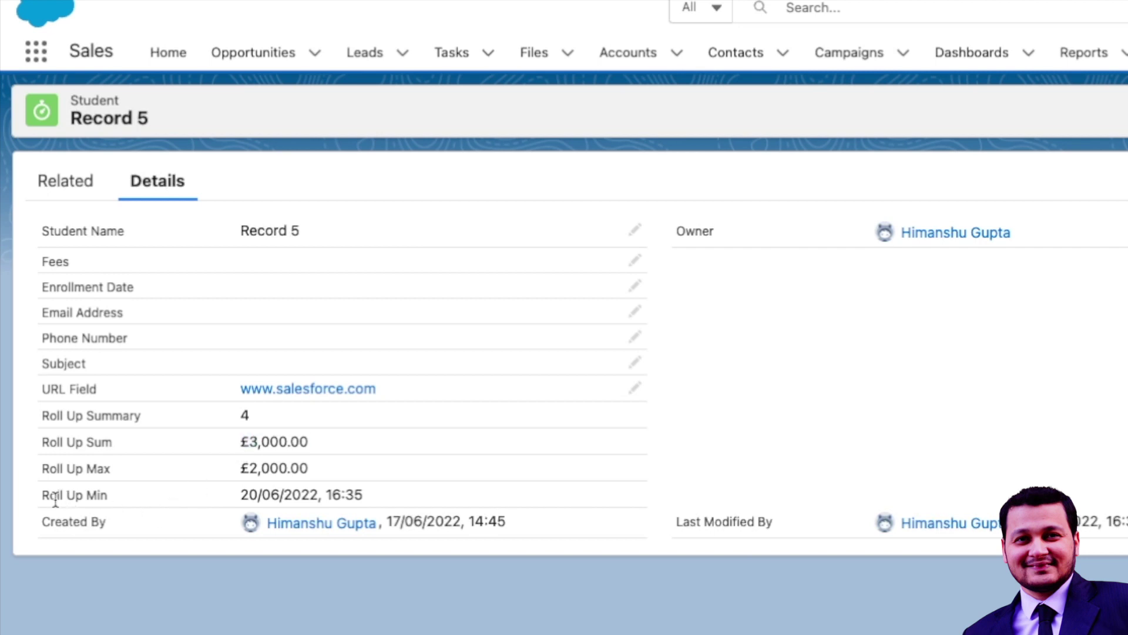
drag(238, 495, 379, 497)
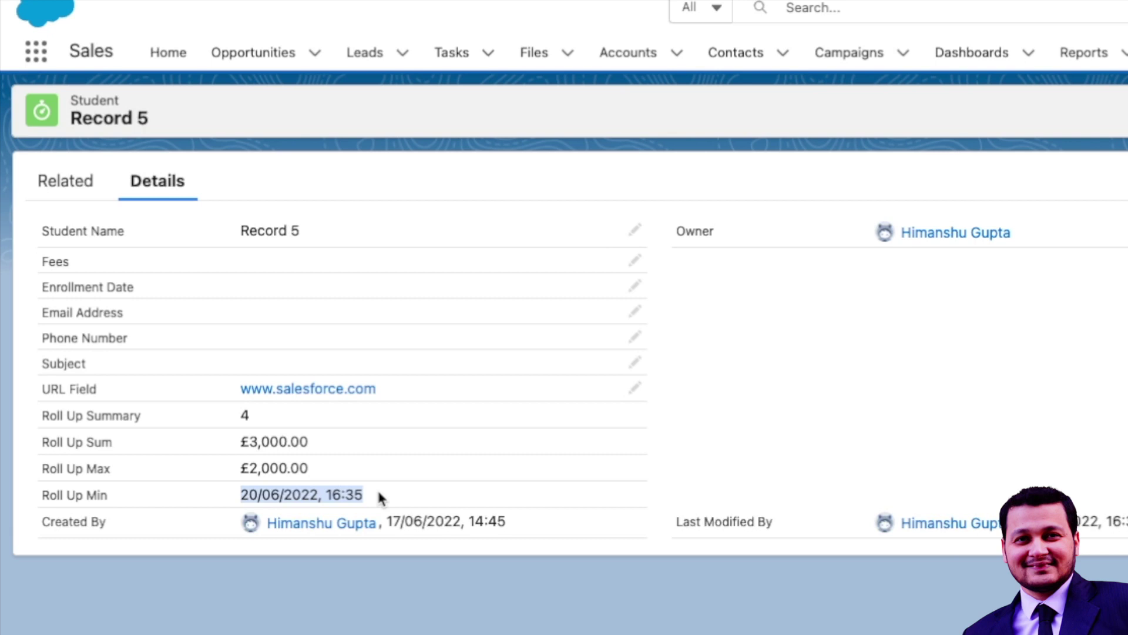
click(379, 496)
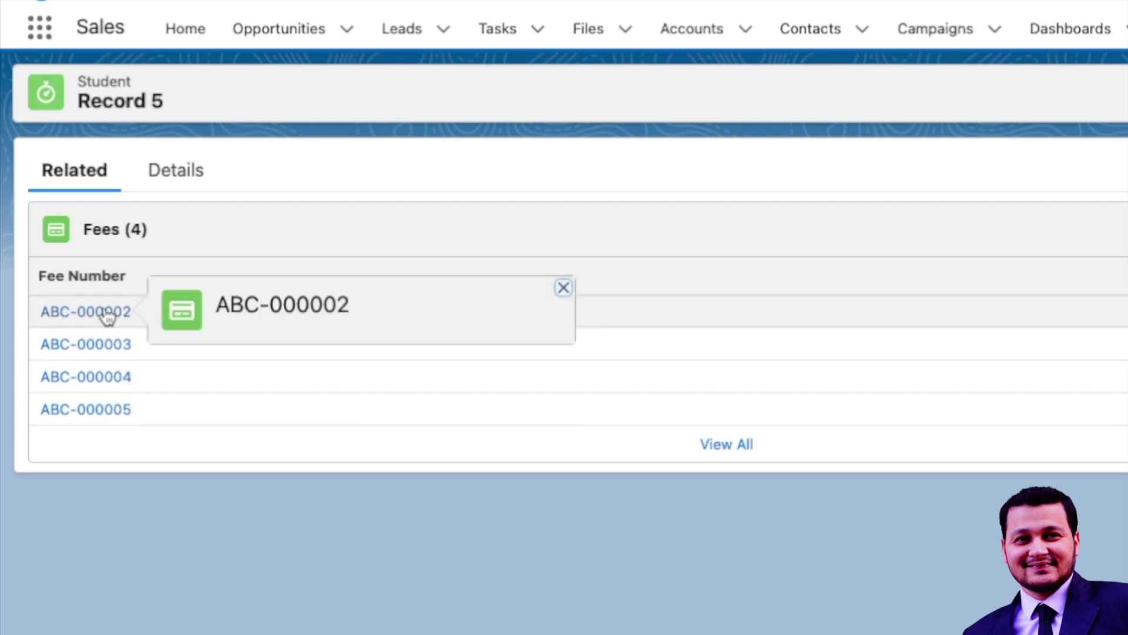
Confirm fee ABC-000002 was created 20/06/2022, 16:35, then return to Record 5
click(106, 315)
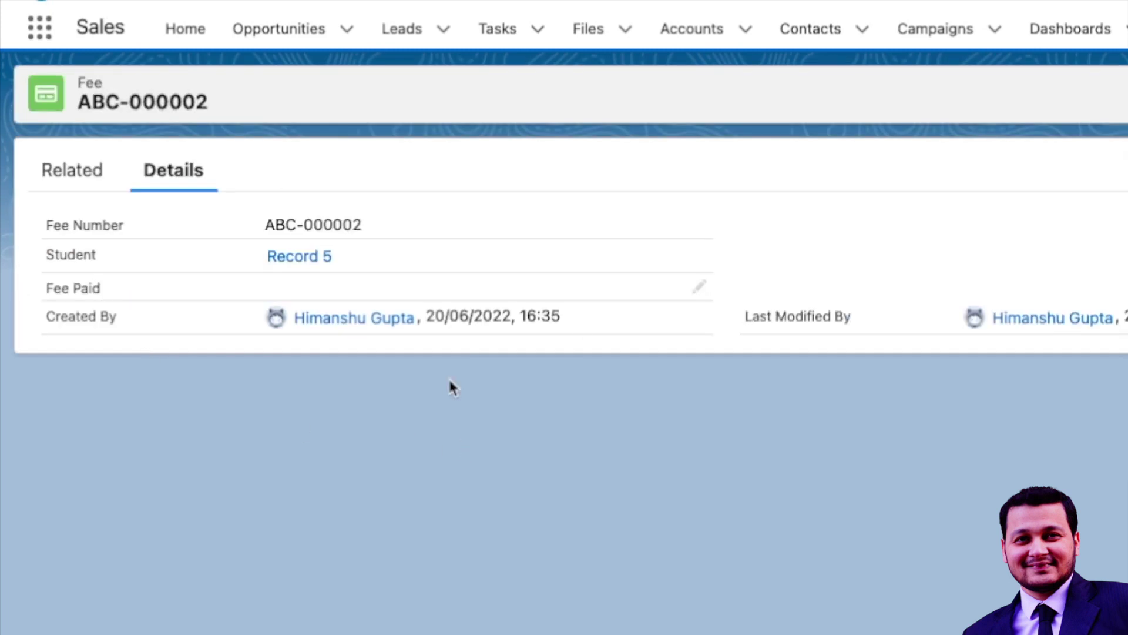
drag(561, 317, 416, 320)
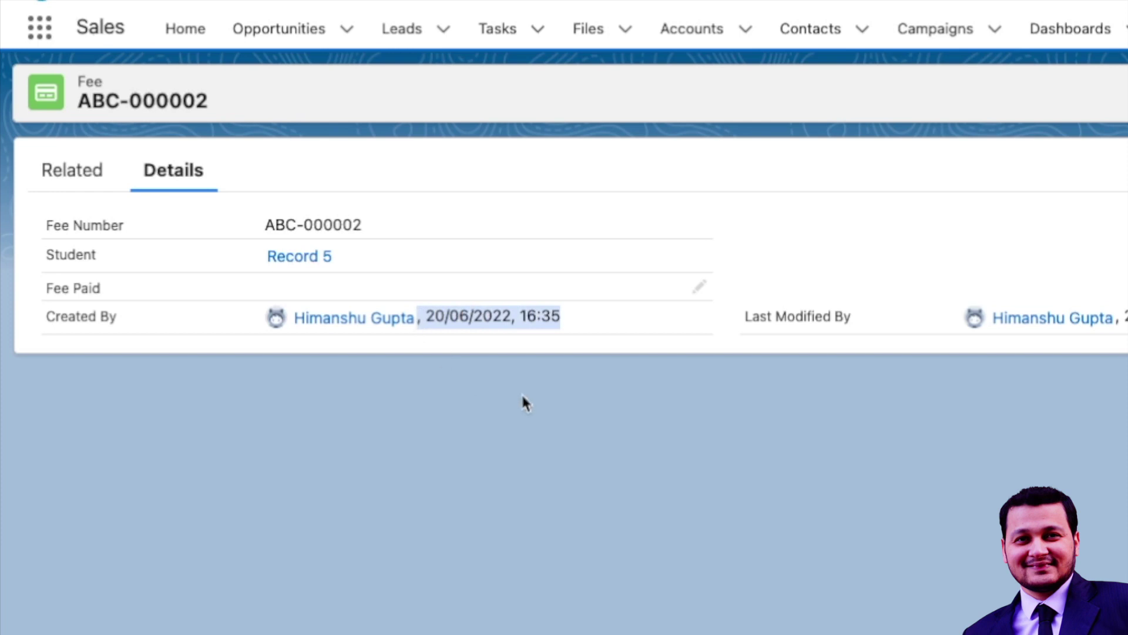
click(582, 415)
click(327, 263)
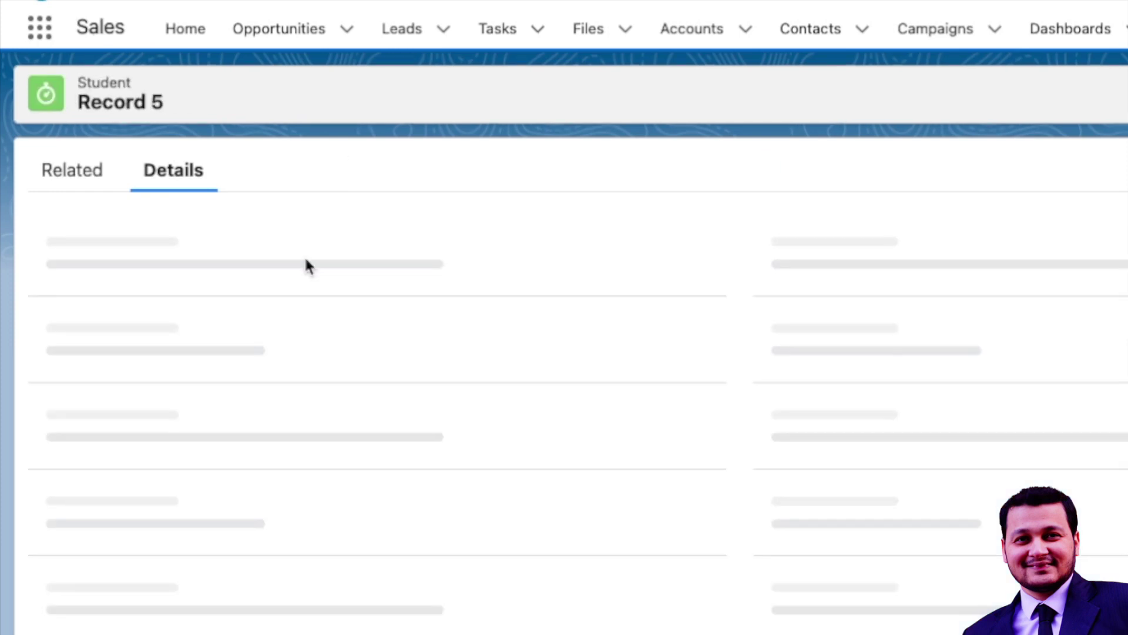